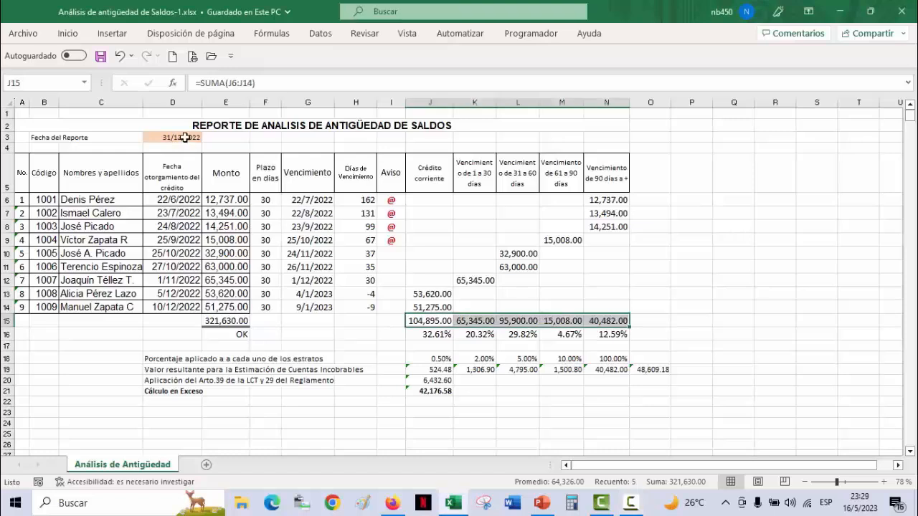
# - Slightly widen the overdue columns for 1 to 30 days and 31 to 60 days
pyautogui.click(185, 137)
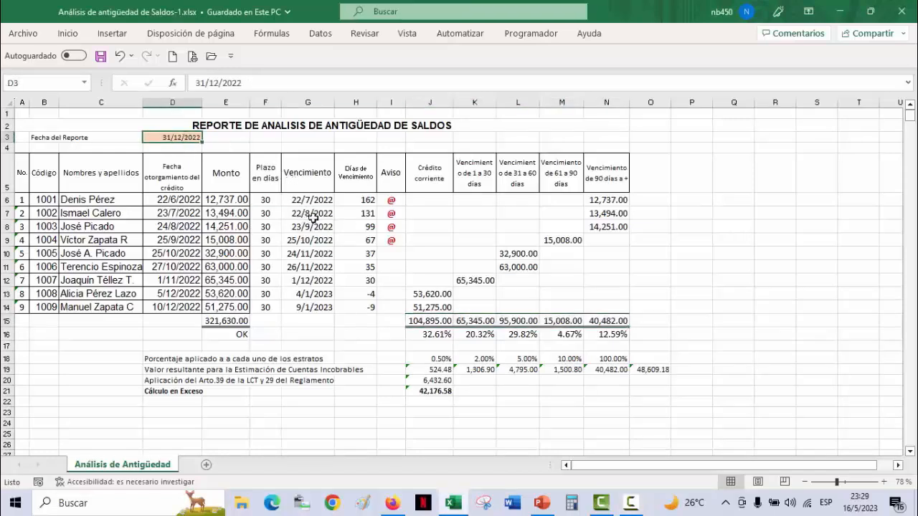
pyautogui.click(387, 199)
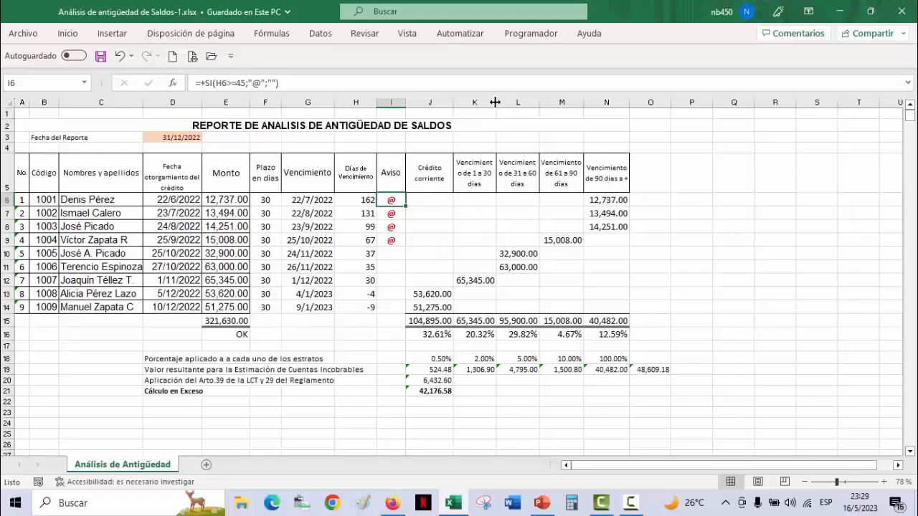
pyautogui.moveTo(498, 104); pyautogui.dragTo(498, 103)
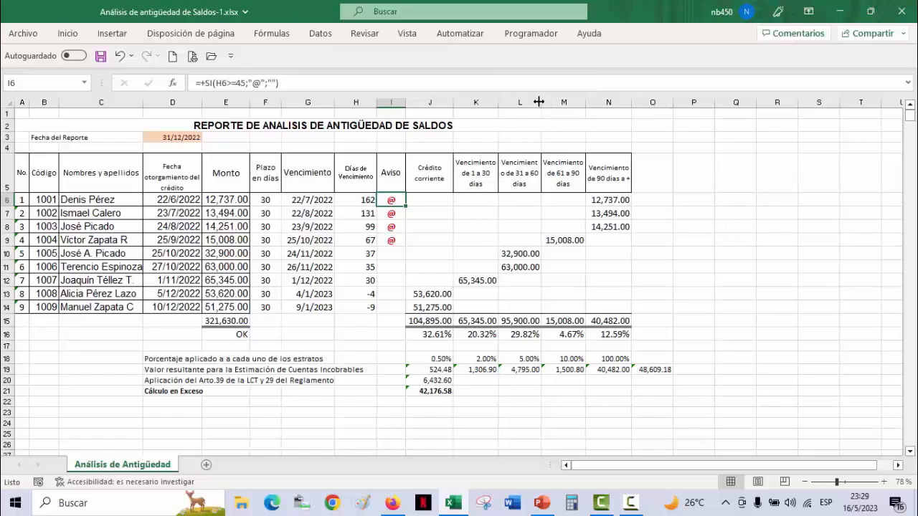
pyautogui.moveTo(539, 103); pyautogui.dragTo(546, 103)
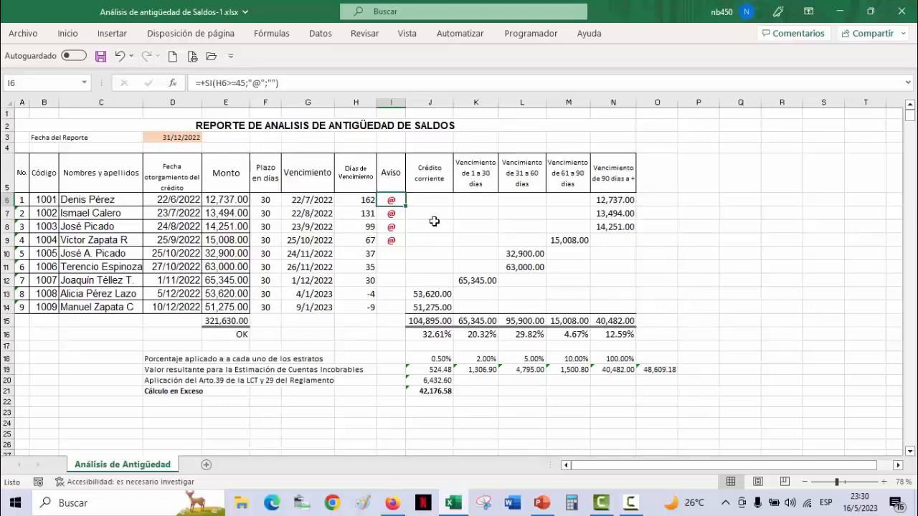
# - Review the aging column totals in J15:N15 and the check formula in E16
pyautogui.click(427, 323)
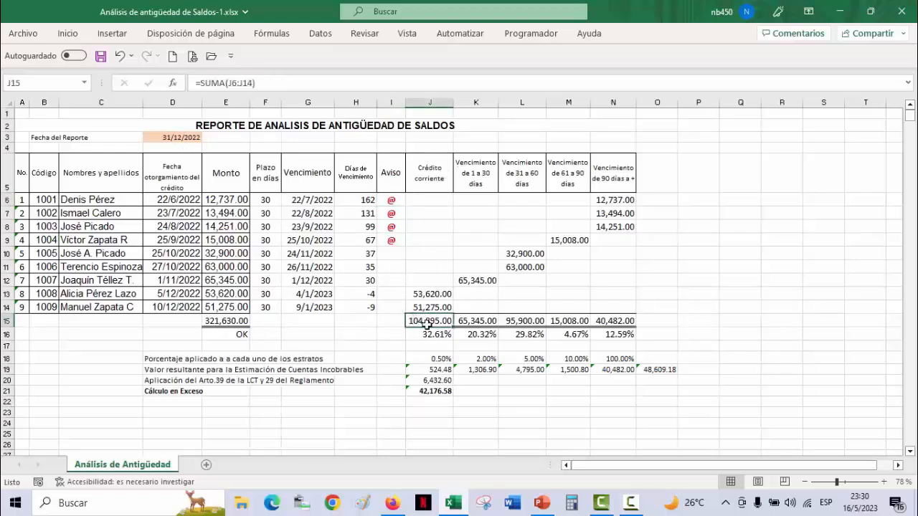
pyautogui.moveTo(427, 323); pyautogui.dragTo(619, 320)
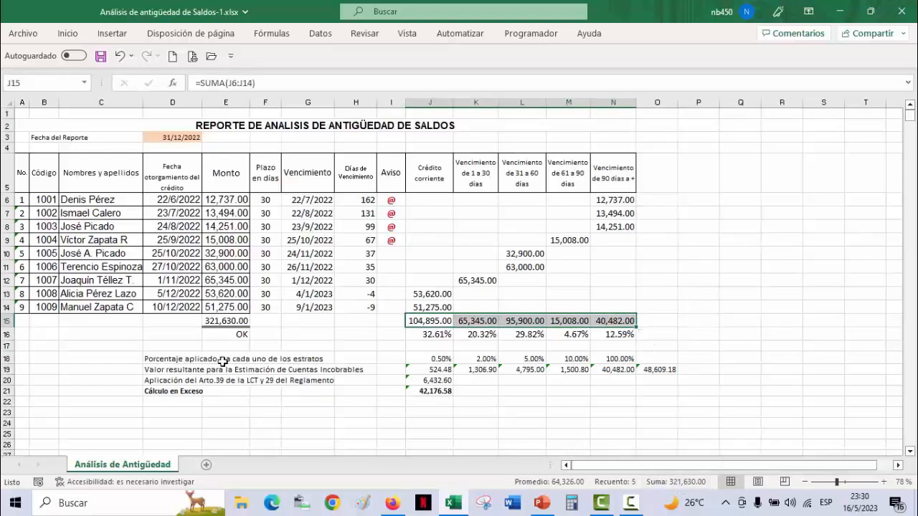
pyautogui.click(218, 335)
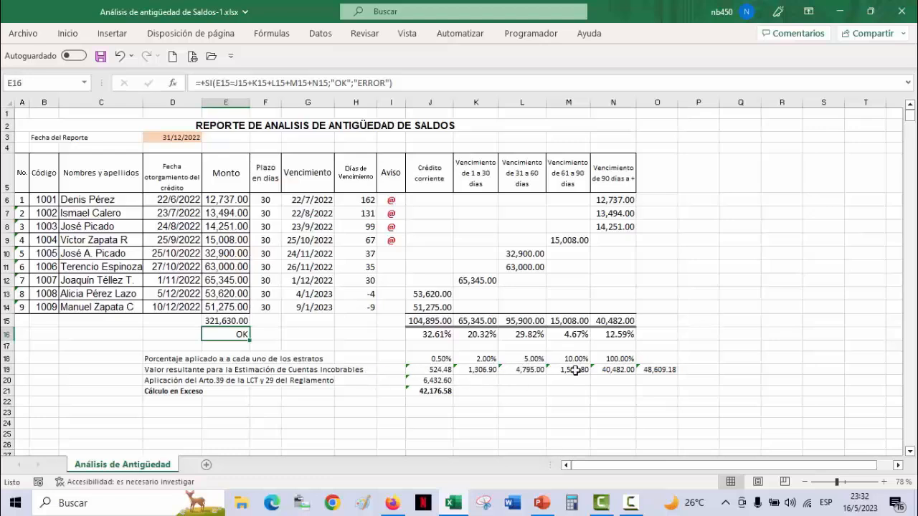
# - Examine the formulas behind the bad-debt estimate total in O19, the Article 39 amount in J20 and the excess calculation in J21
pyautogui.doubleClick(650, 368)
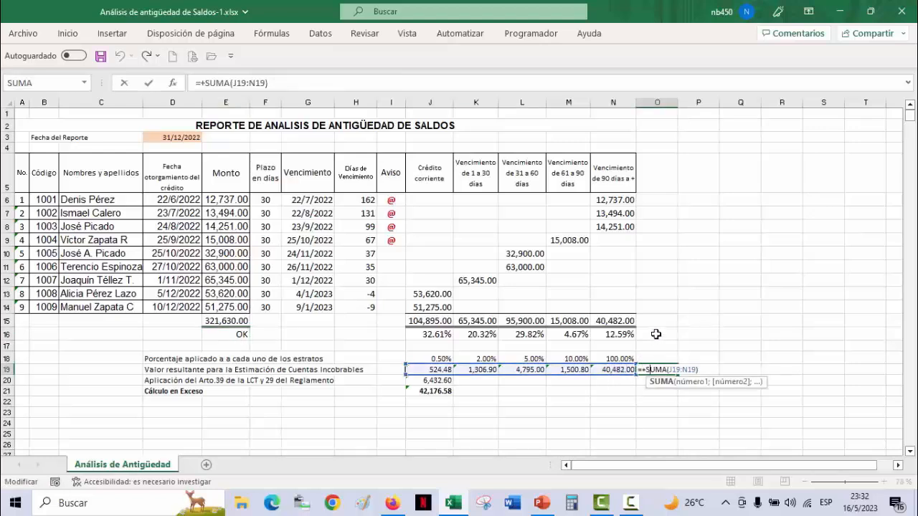
pyautogui.press('Escape')
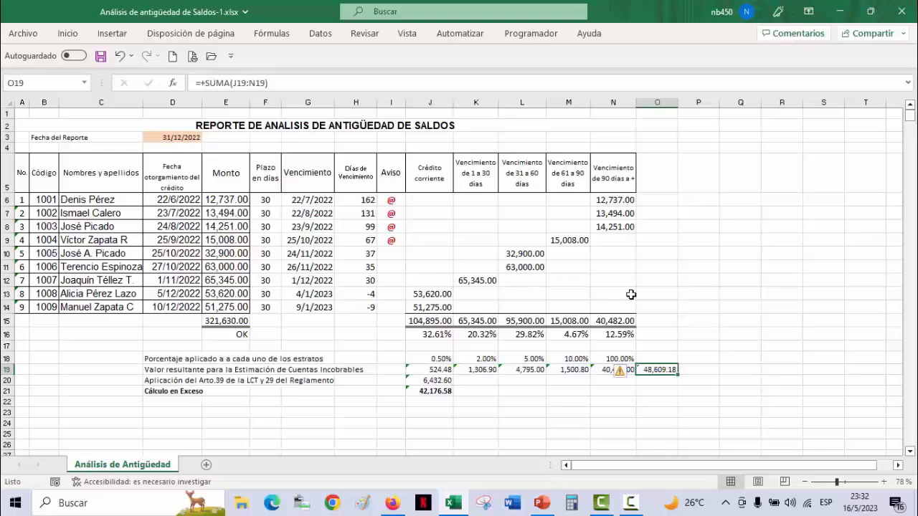
pyautogui.click(620, 403)
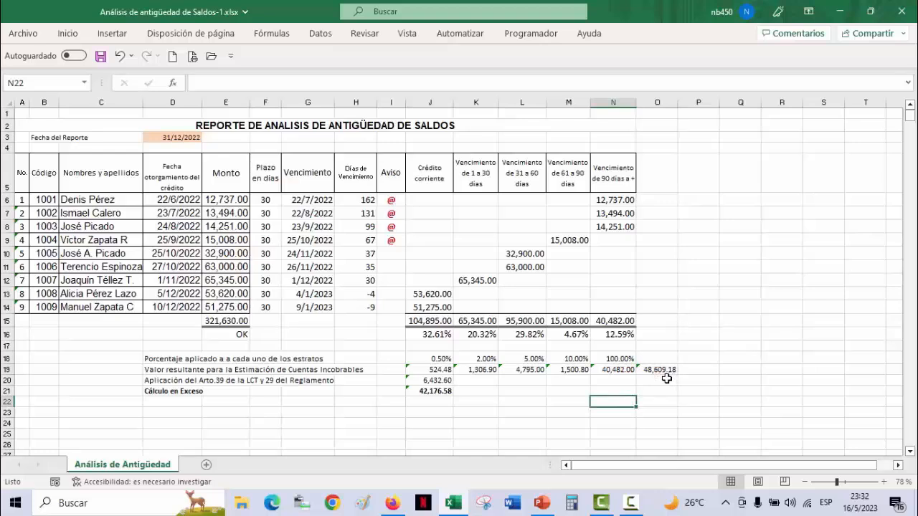
pyautogui.click(665, 369)
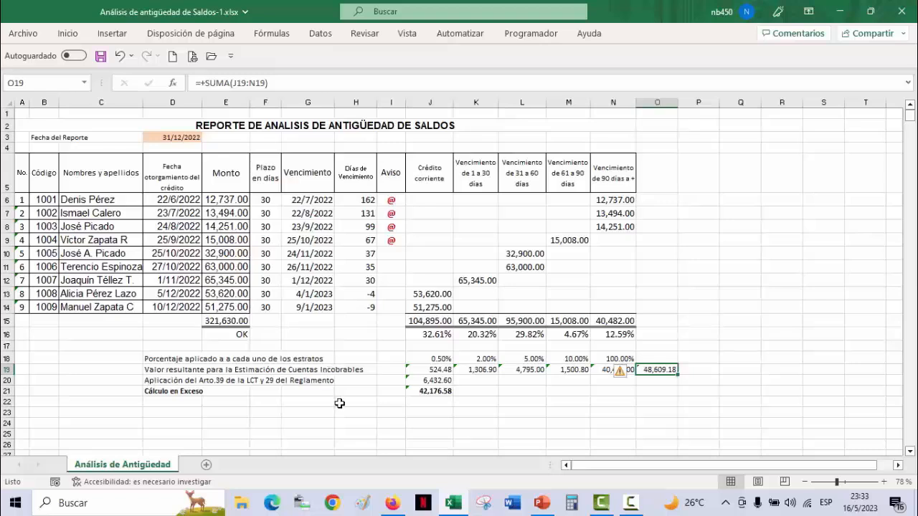
pyautogui.click(438, 381)
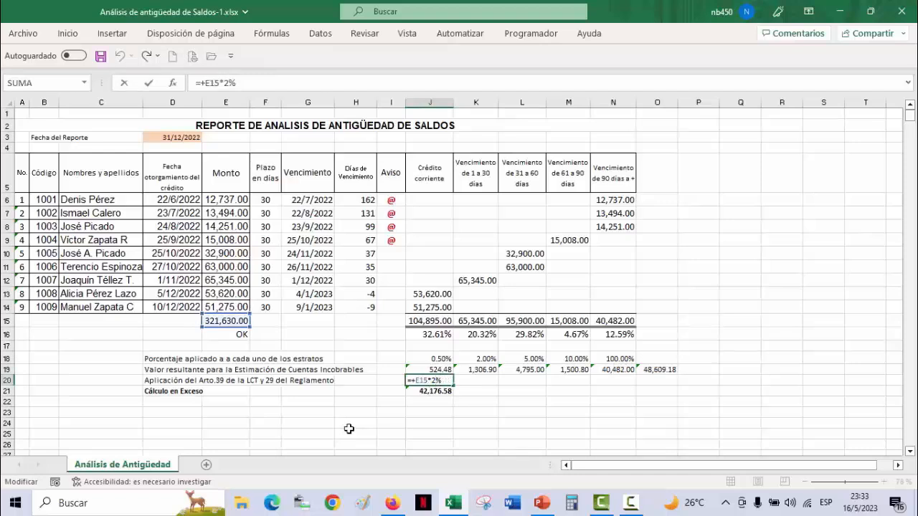
pyautogui.hotkey('ctrl', 'Return')
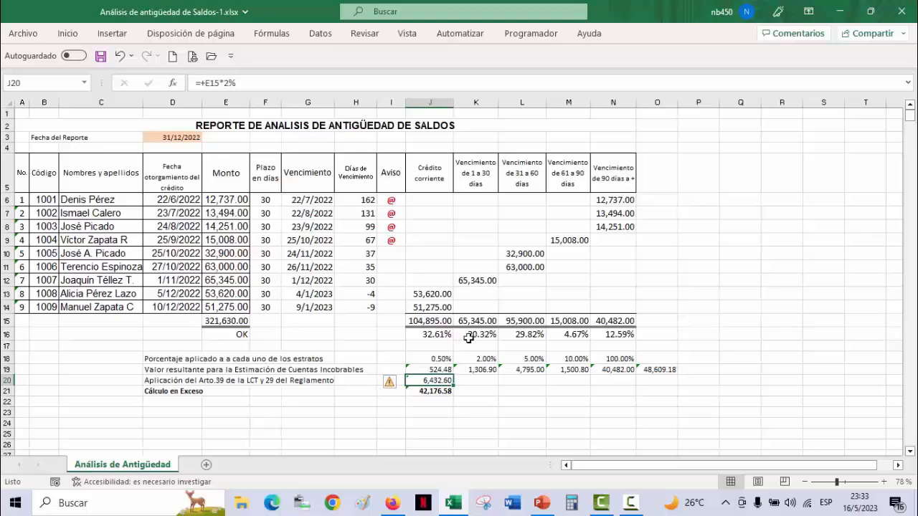
pyautogui.click(656, 369)
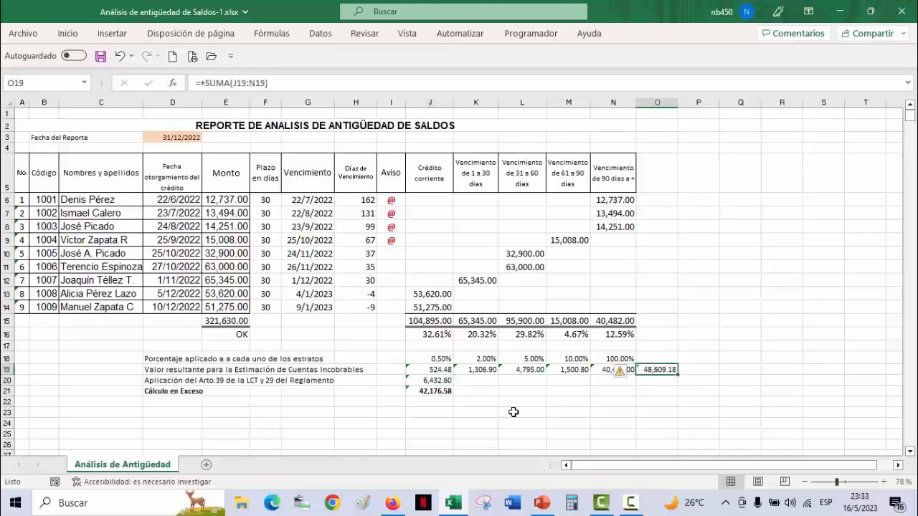
pyautogui.click(420, 392)
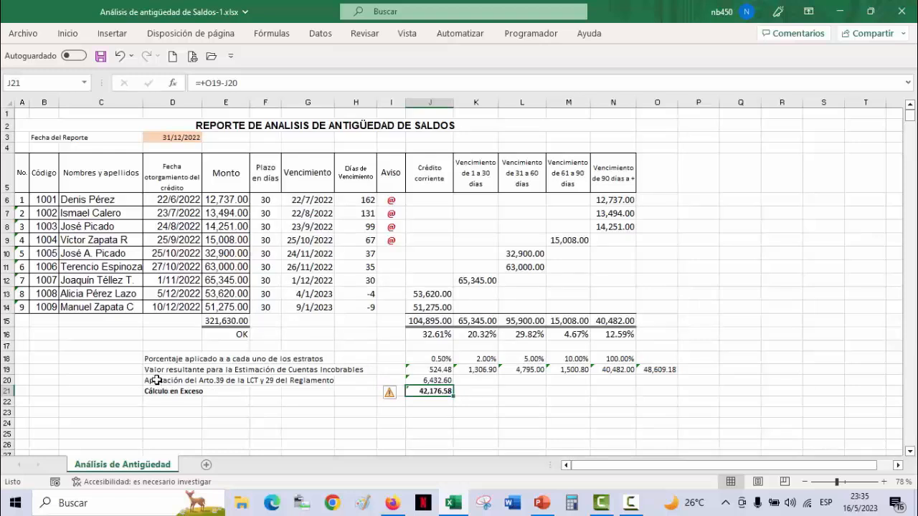
# - Show the ribbon with its tabs and commands, and hide the contents of D18:O21 using the custom number format ;;;
pyautogui.moveTo(150, 359); pyautogui.dragTo(671, 395)
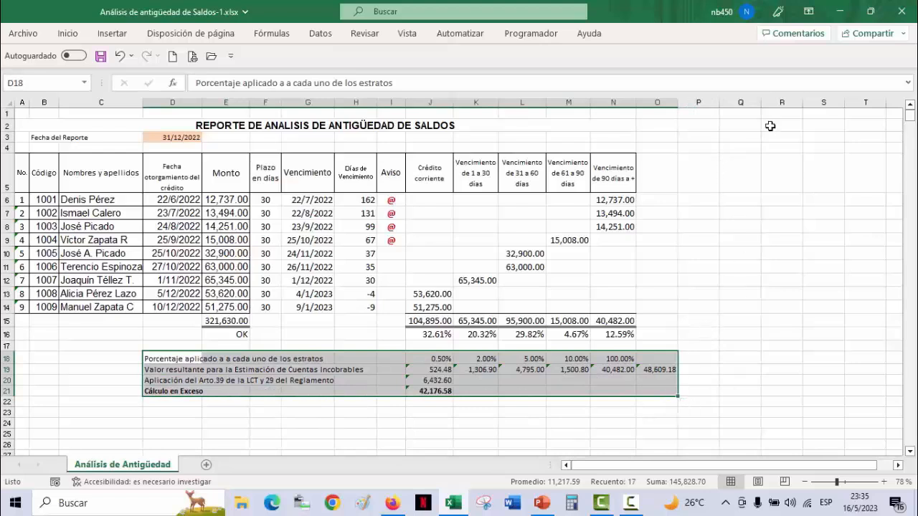
pyautogui.click(808, 12)
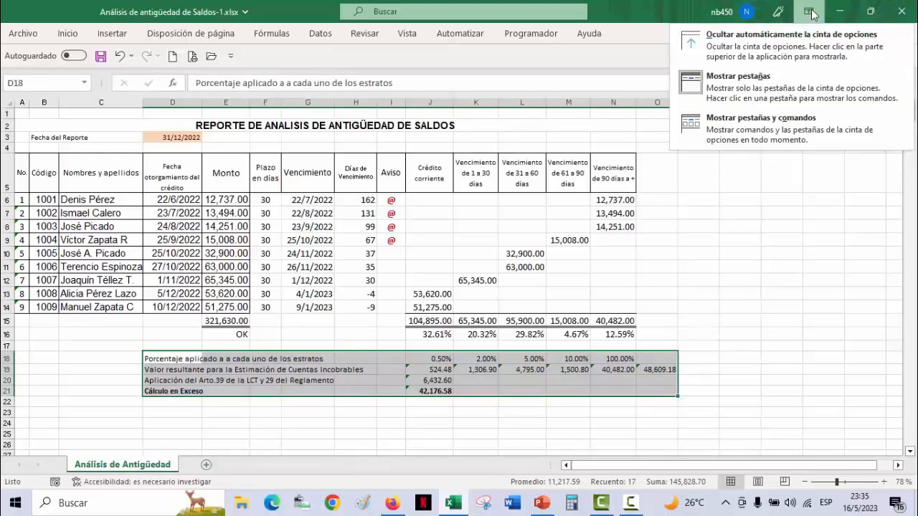
pyautogui.click(796, 124)
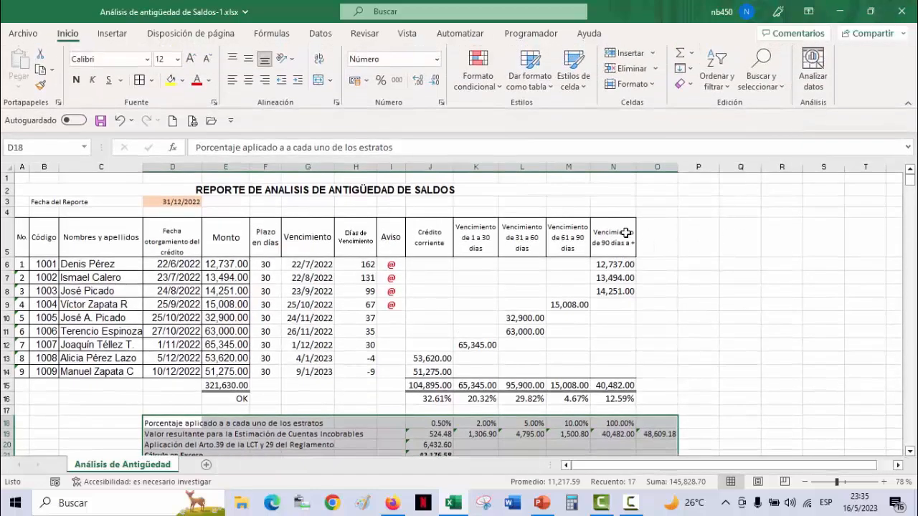
pyautogui.hotkey('ctrl', '1')
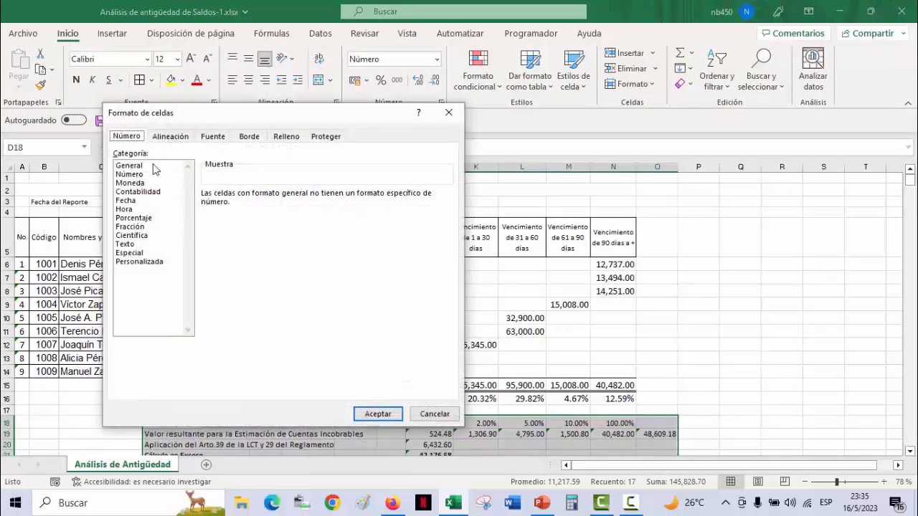
pyautogui.click(146, 263)
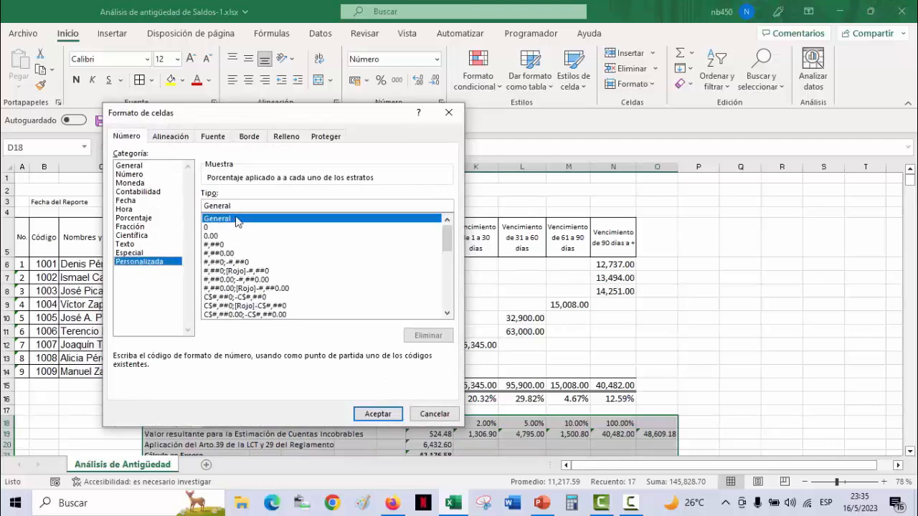
pyautogui.moveTo(242, 205); pyautogui.dragTo(195, 205)
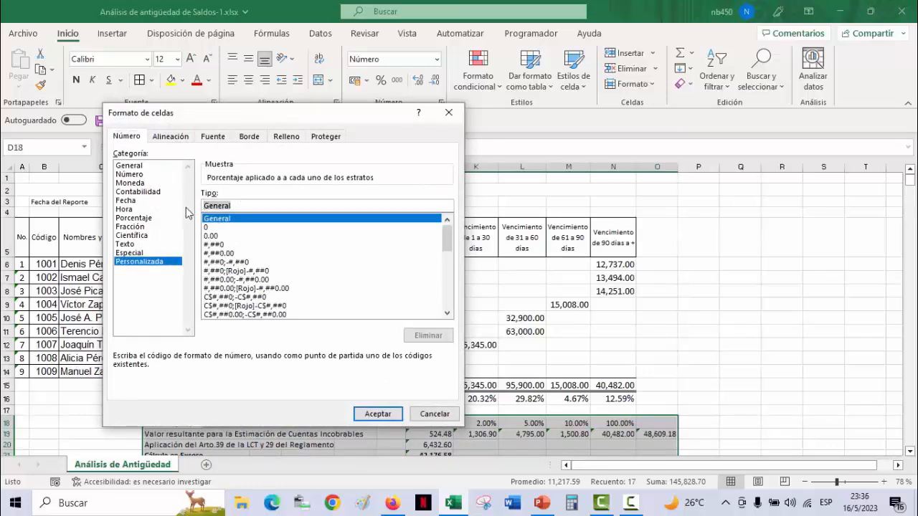
pyautogui.write(';;;')
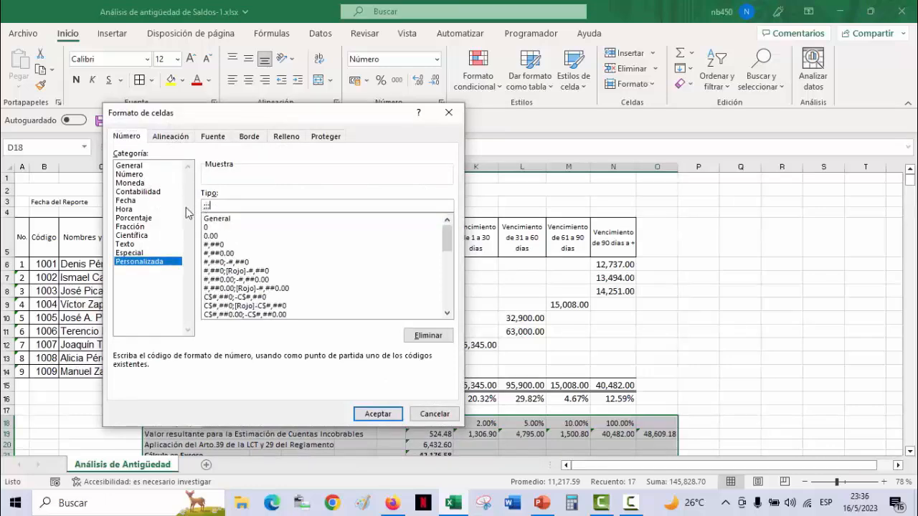
pyautogui.press('Return')
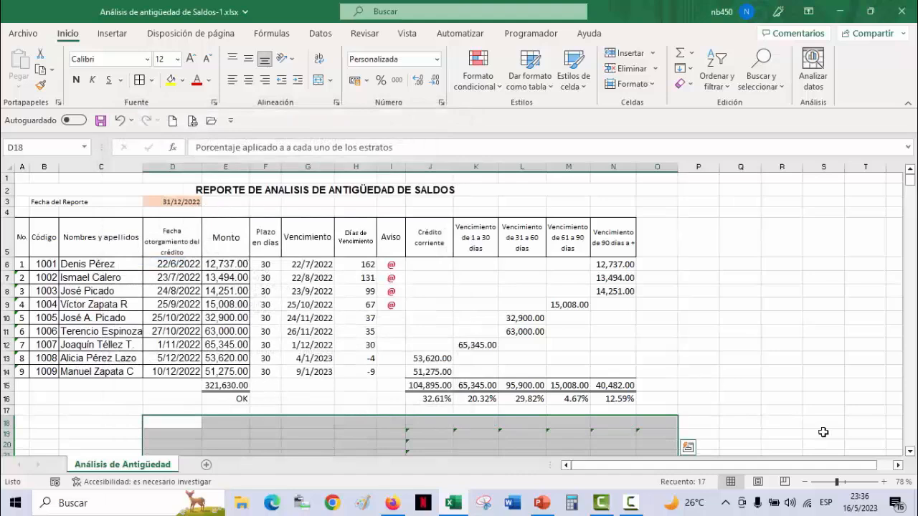
pyautogui.scroll(-1, 657, 306)
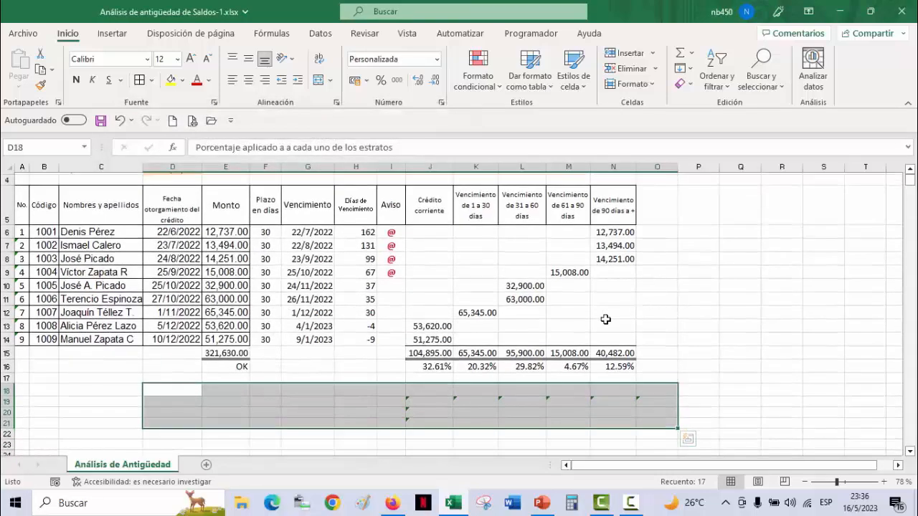
pyautogui.scroll(1, 305, 330)
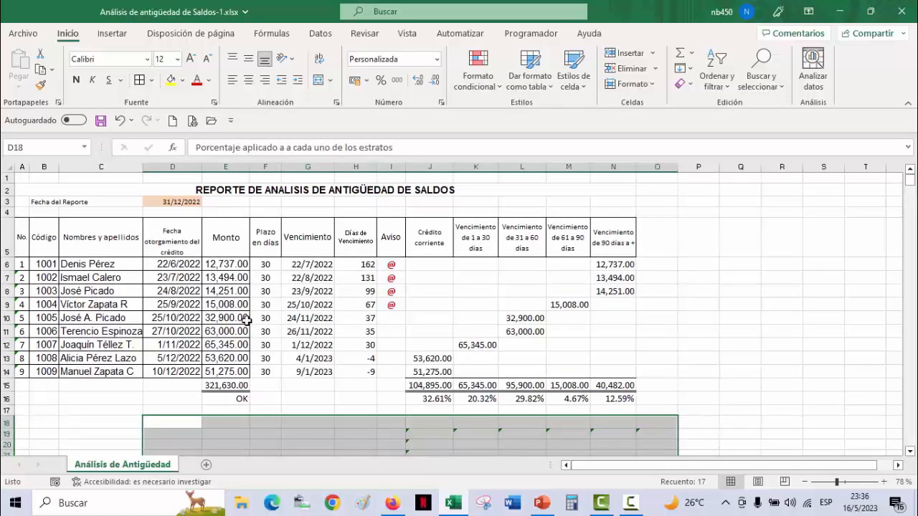
# - Enter 31/01/2023 as the report date in D3
pyautogui.click(160, 199)
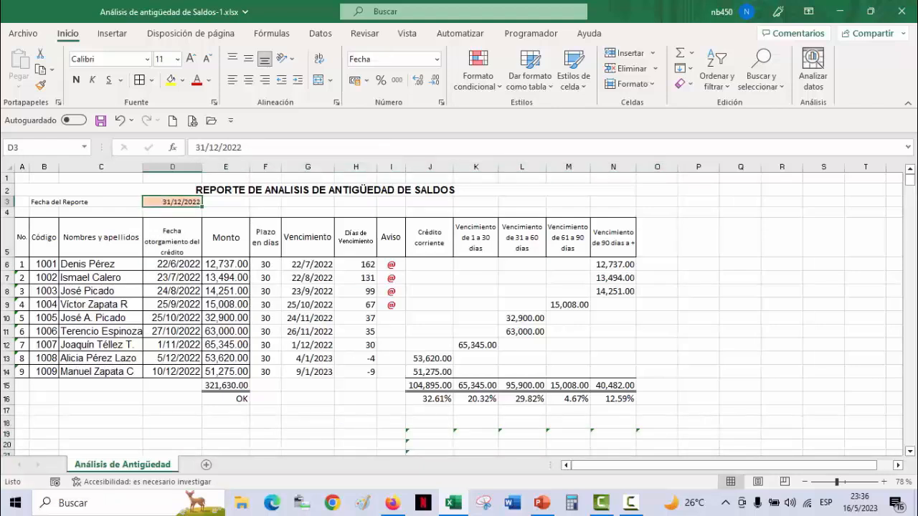
pyautogui.write('01')
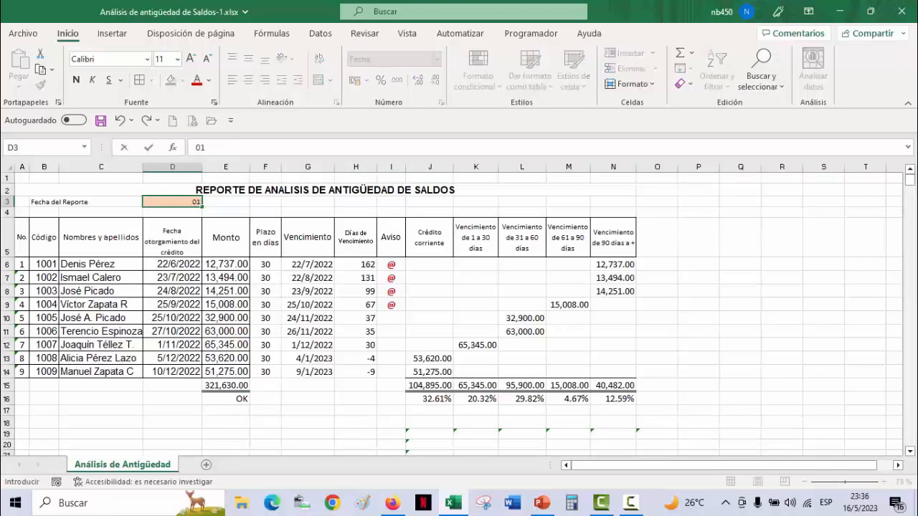
pyautogui.write('/01')
pyautogui.press('BackSpace')
pyautogui.press('BackSpace')
pyautogui.press('BackSpace')
pyautogui.press('BackSpace')
pyautogui.press('BackSpace')
pyautogui.write('31/01')
pyautogui.write('/2023')
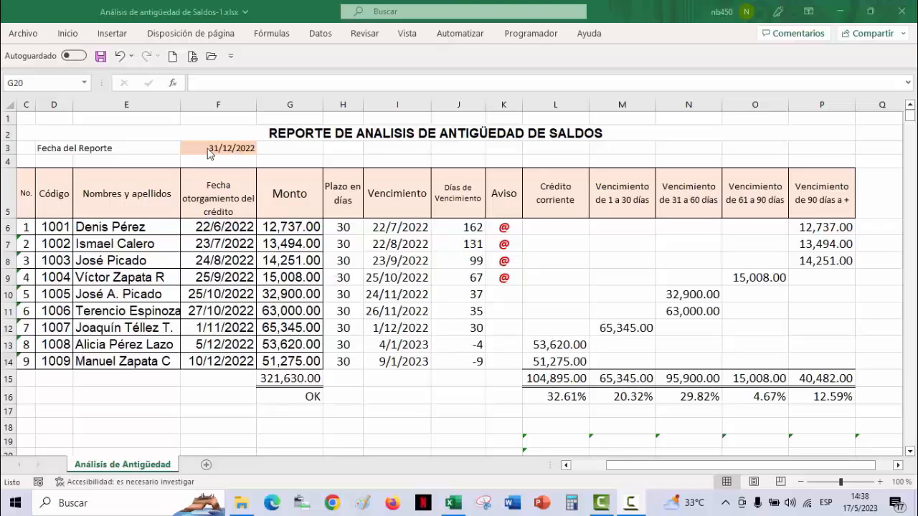
# - Set the report date in F3 to 15-1-2023, and undo that change
pyautogui.doubleClick(209, 153)
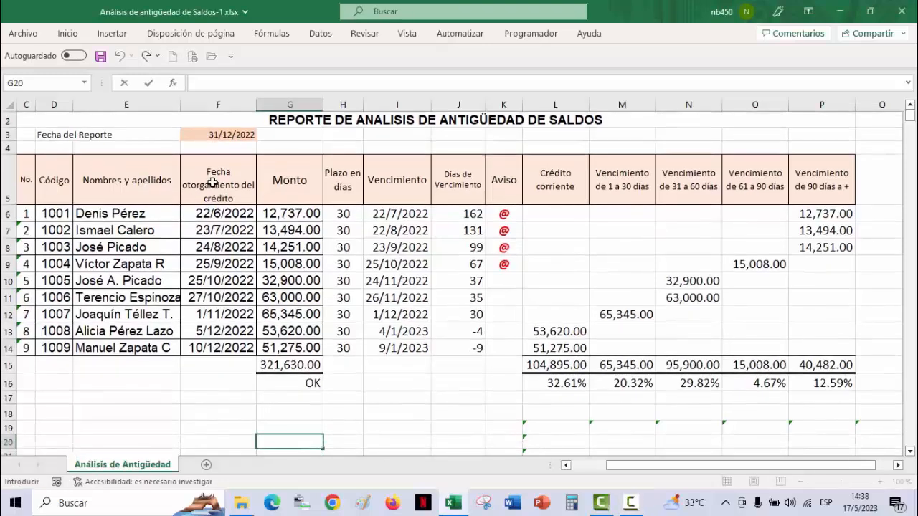
pyautogui.click(227, 135)
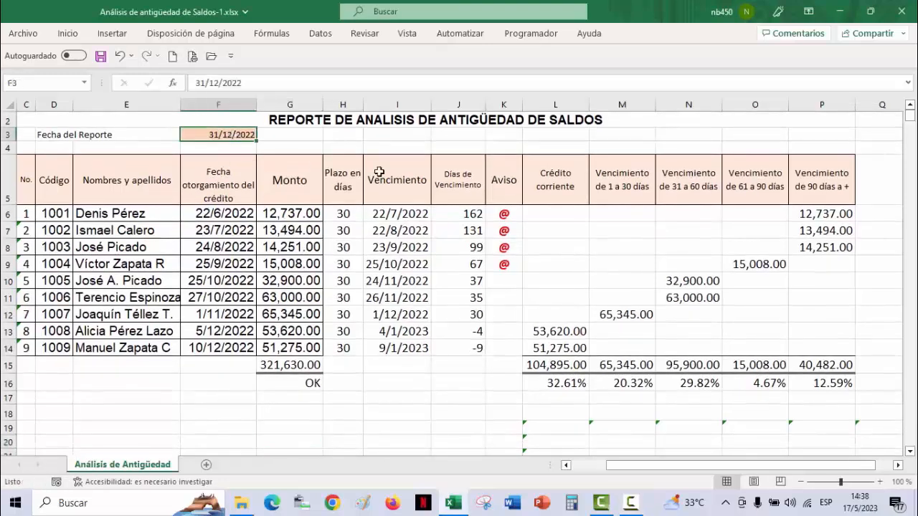
pyautogui.scroll(1, 379, 171)
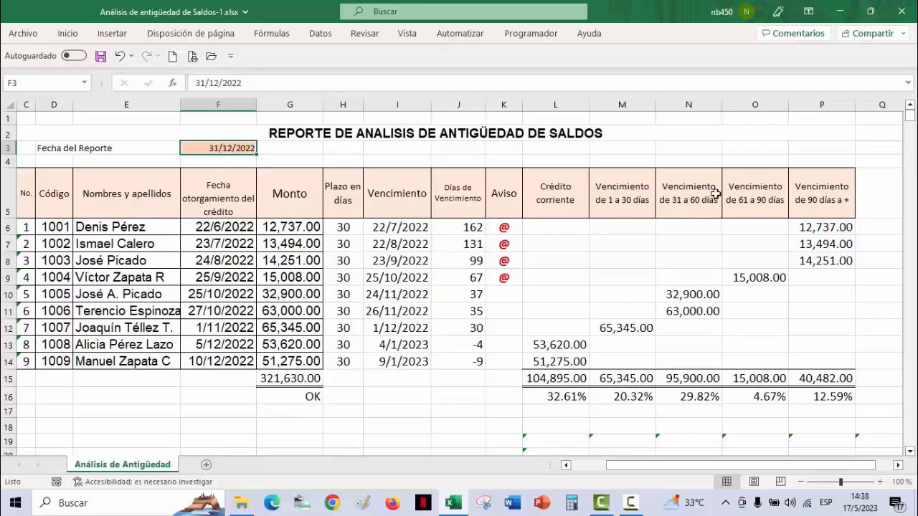
pyautogui.write('15')
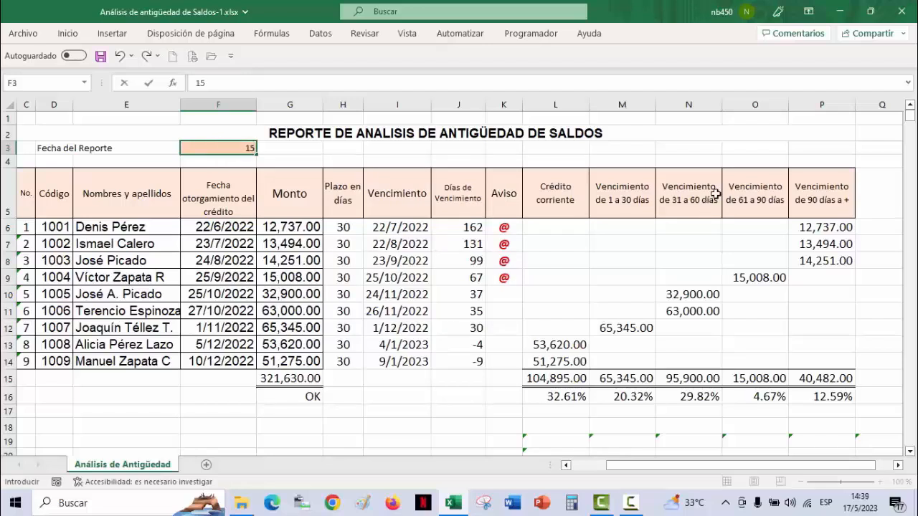
pyautogui.write('-1-2023')
pyautogui.press('Return')
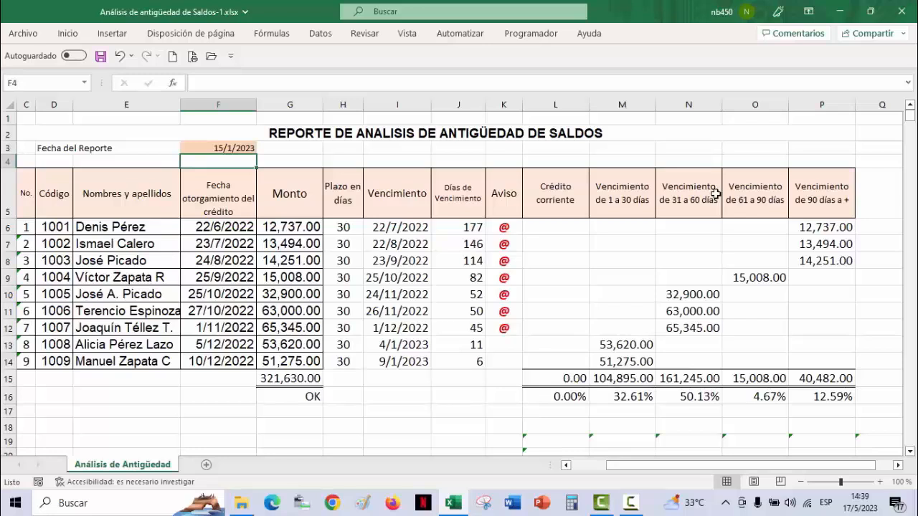
pyautogui.hotkey('ctrl', 'z')
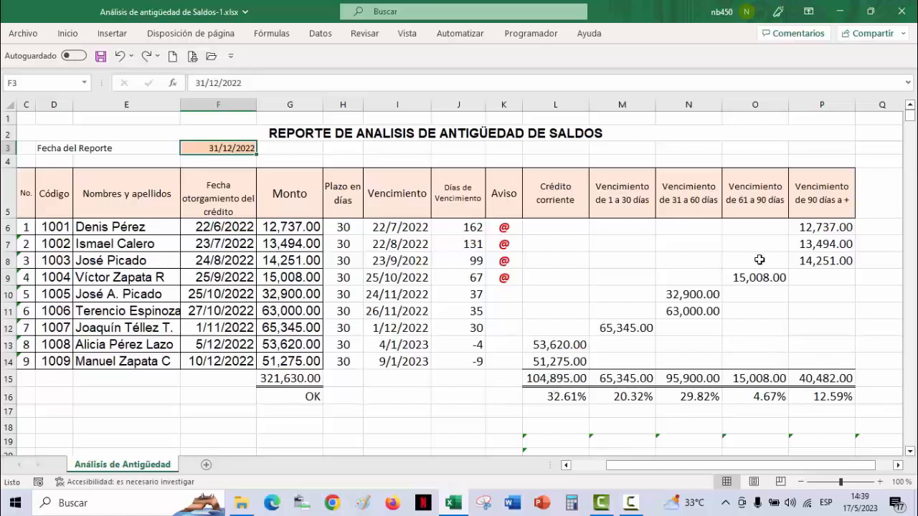
# - Set the report date in F3 to 15-1-2023, and check the G16 verification formula against the column totals in L15:P15
pyautogui.write('15-1-2023')
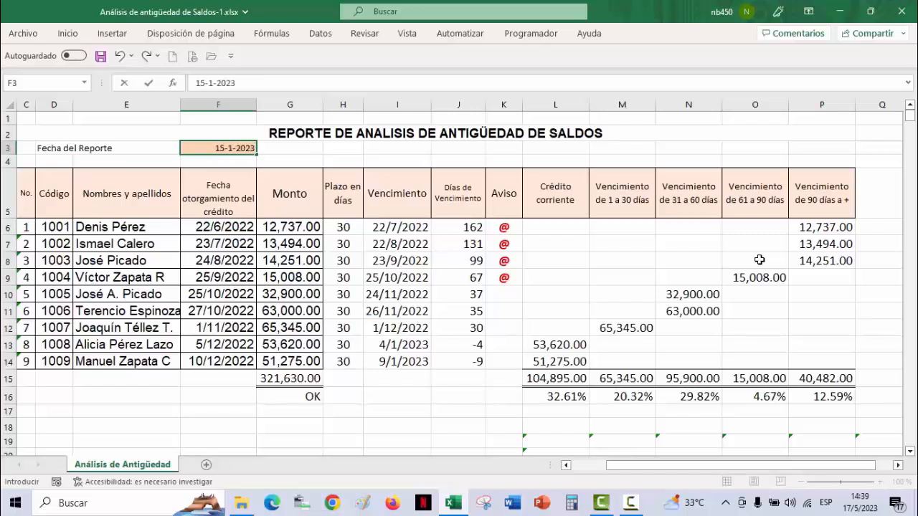
pyautogui.press('Return')
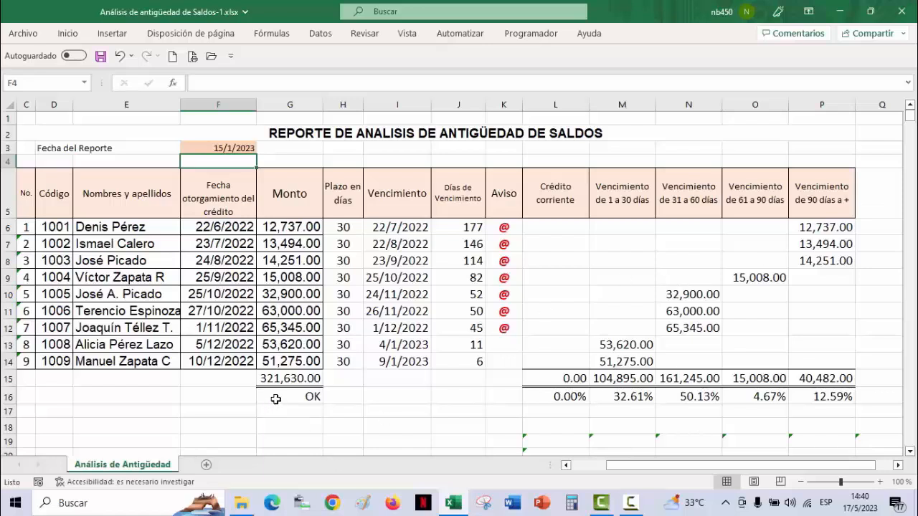
pyautogui.click(277, 399)
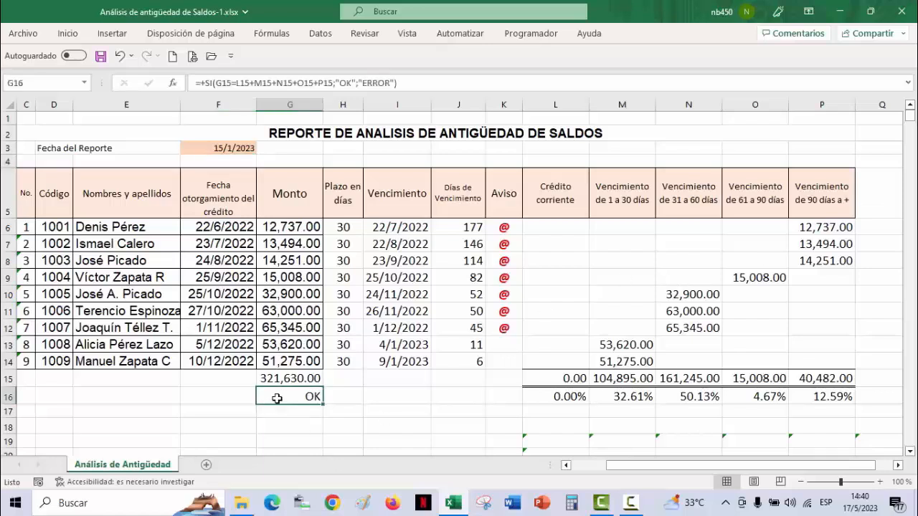
pyautogui.click(554, 379)
pyautogui.moveTo(588, 378); pyautogui.dragTo(812, 378)
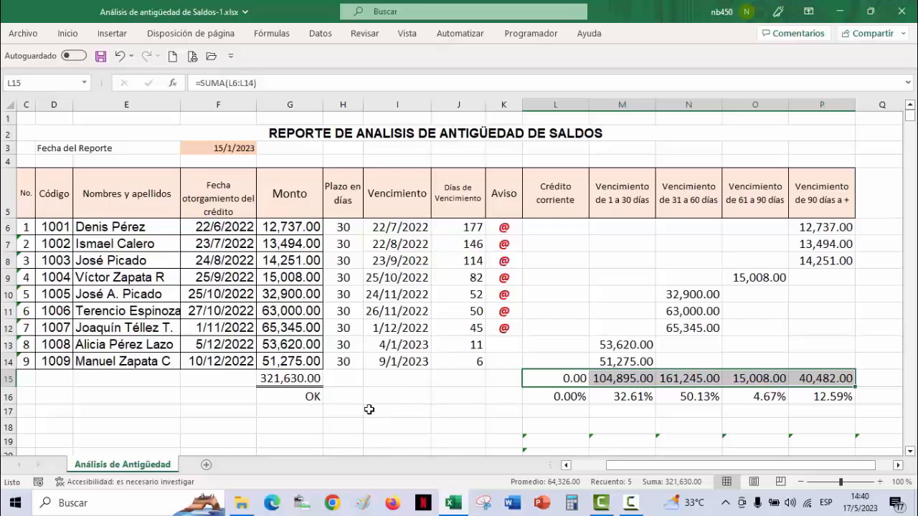
# - Display the due-date formula of I6 as text in I17 with FORMULATEXTO(I6)
pyautogui.click(369, 409)
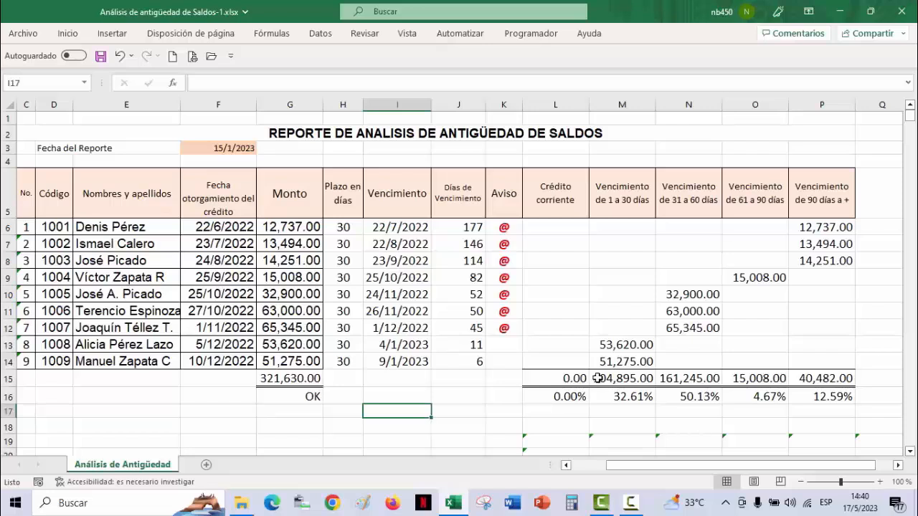
pyautogui.write('+f')
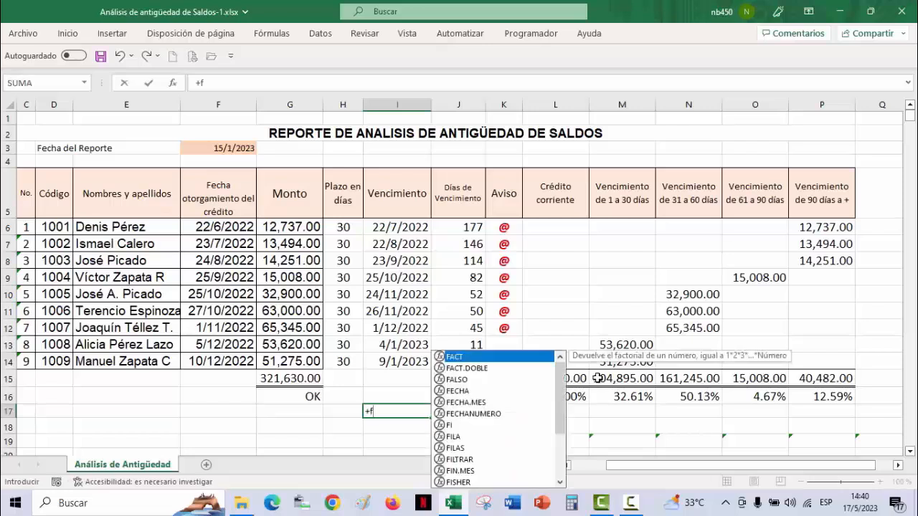
pyautogui.write('orm')
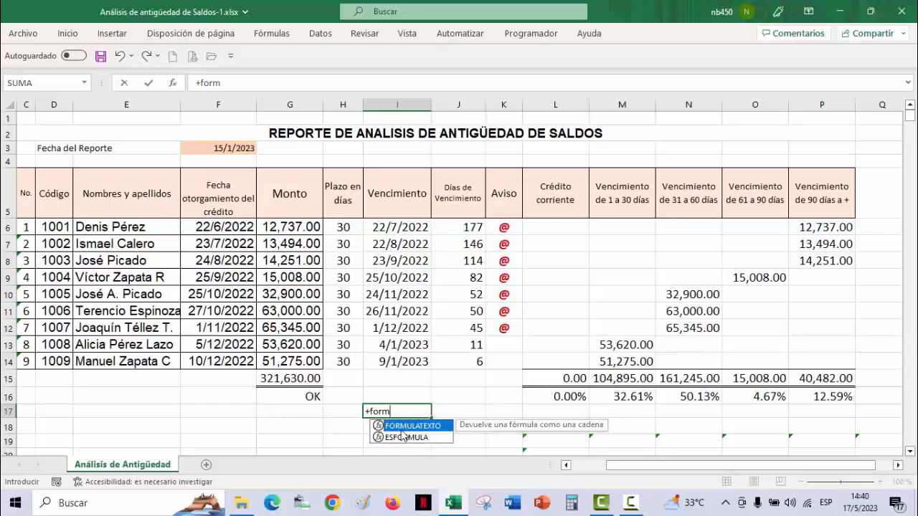
pyautogui.press('Tab')
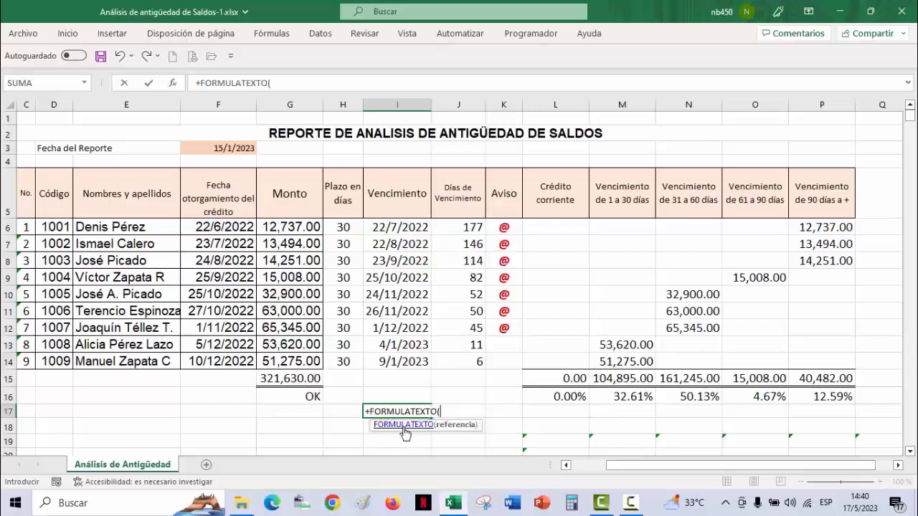
pyautogui.click(381, 224)
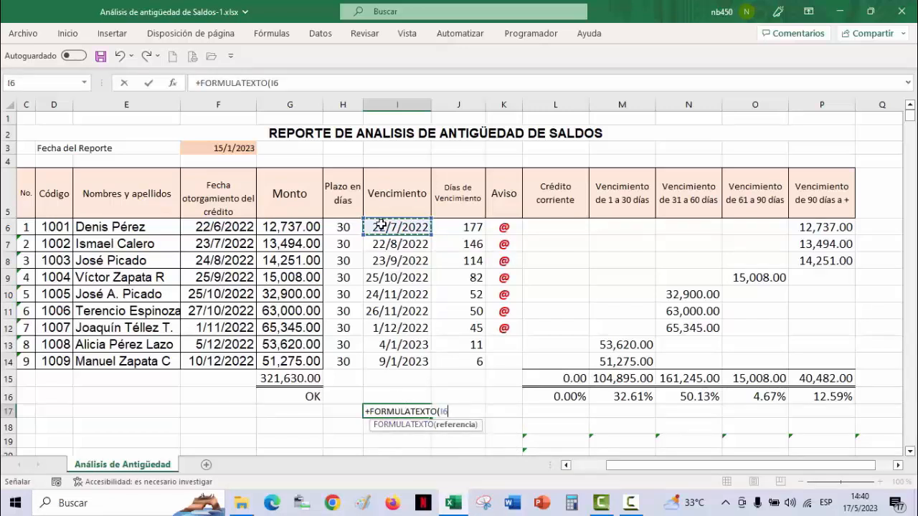
pyautogui.press('Return')
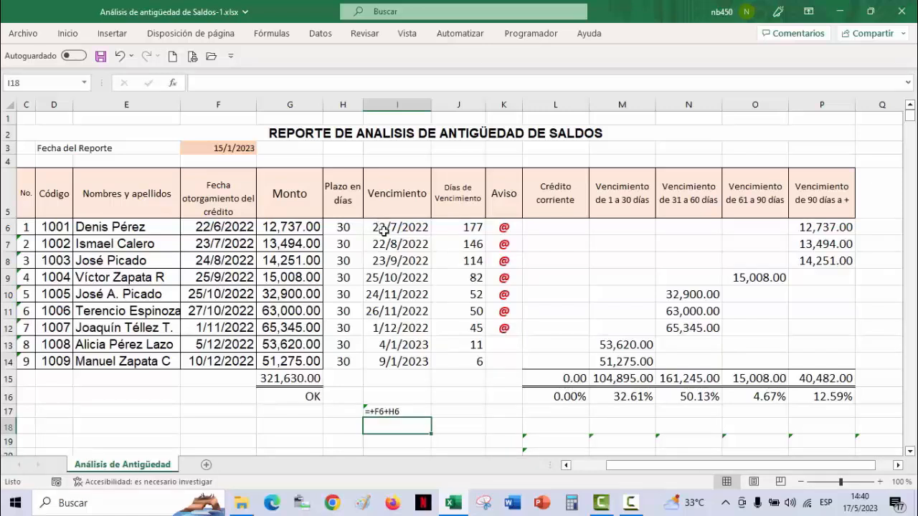
# - Fill the FORMULATEXTO formula from I17 across to J17 and K17
pyautogui.click(404, 412)
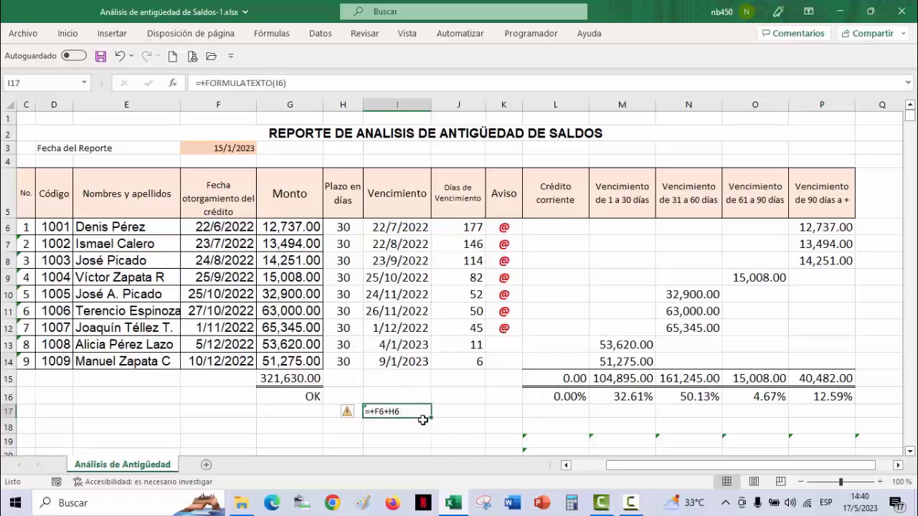
pyautogui.moveTo(431, 418); pyautogui.dragTo(471, 419)
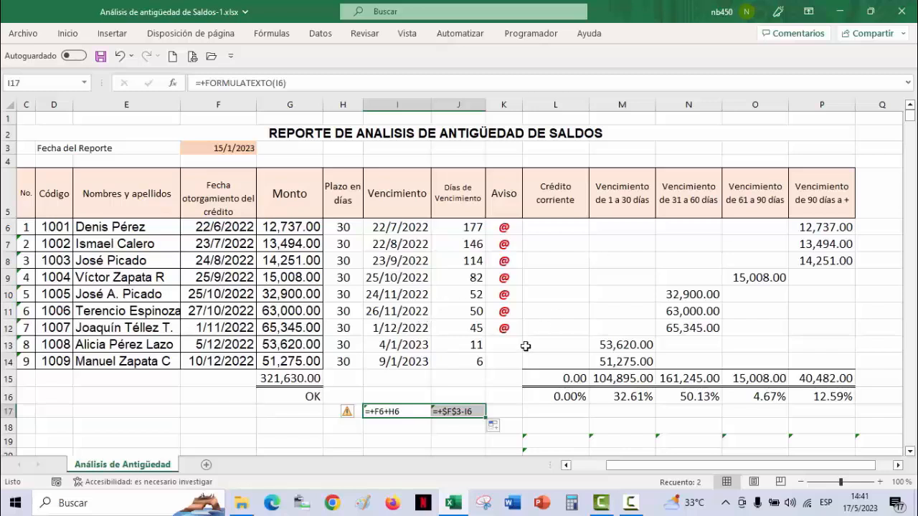
pyautogui.moveTo(486, 418); pyautogui.dragTo(524, 417)
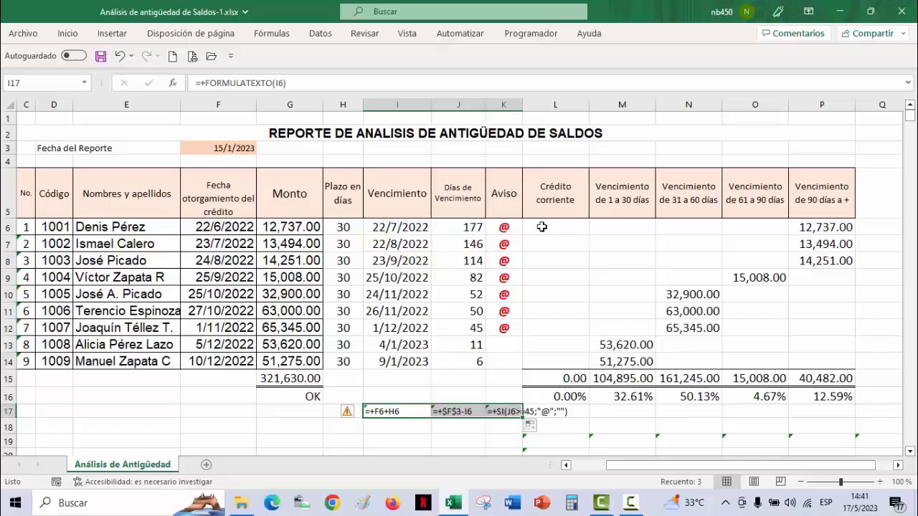
# - Try to display L6's formula in L18 with FORMULATEXTO, undo the entry and inspect the formula in L6
pyautogui.click(561, 428)
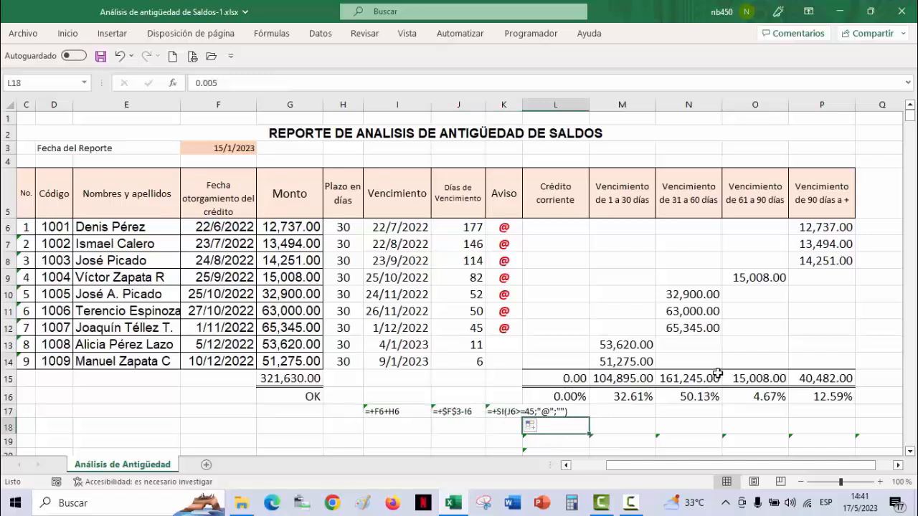
pyautogui.write('+')
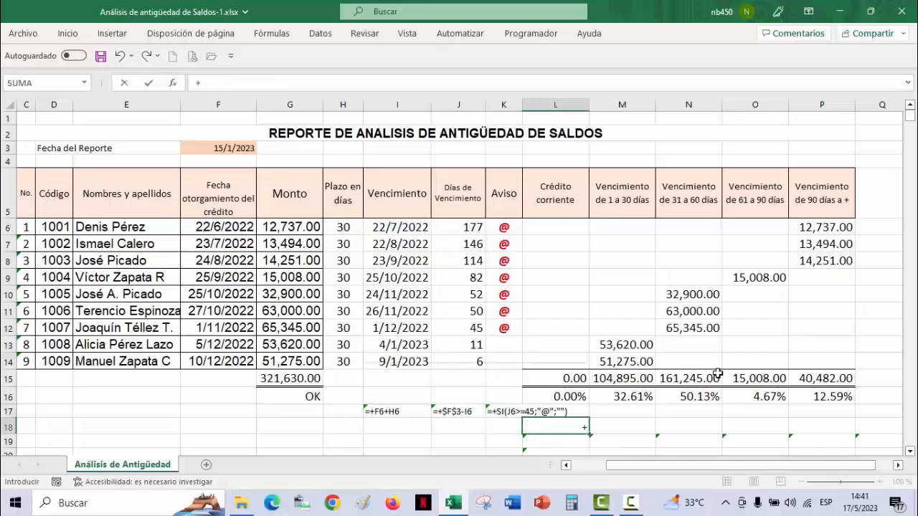
pyautogui.write('for')
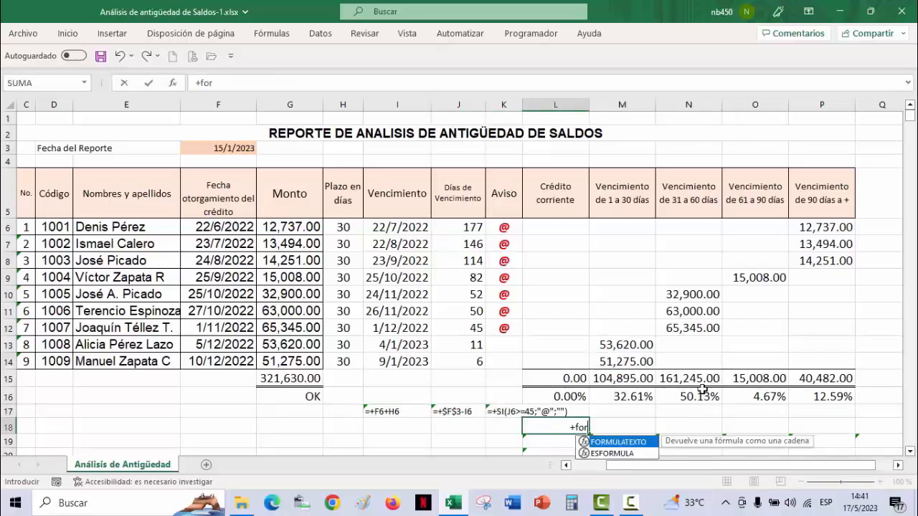
pyautogui.doubleClick(633, 442)
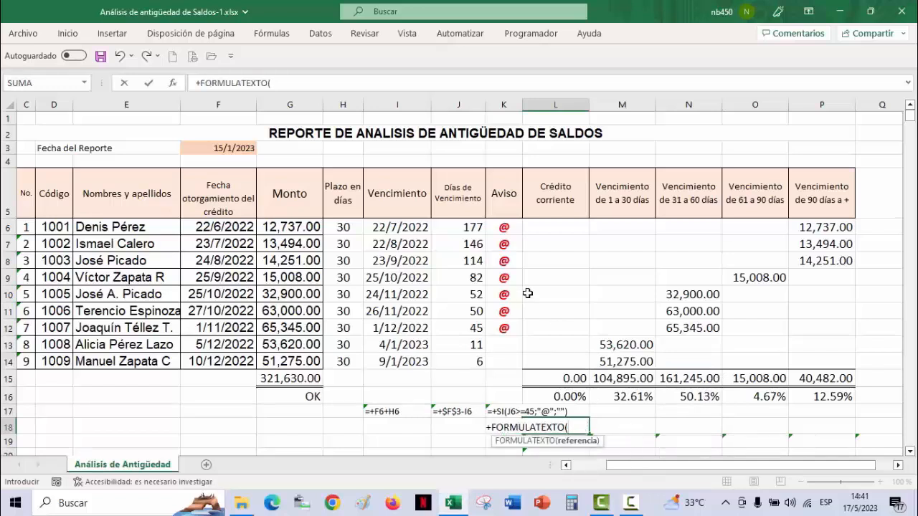
pyautogui.click(551, 228)
pyautogui.press('Return')
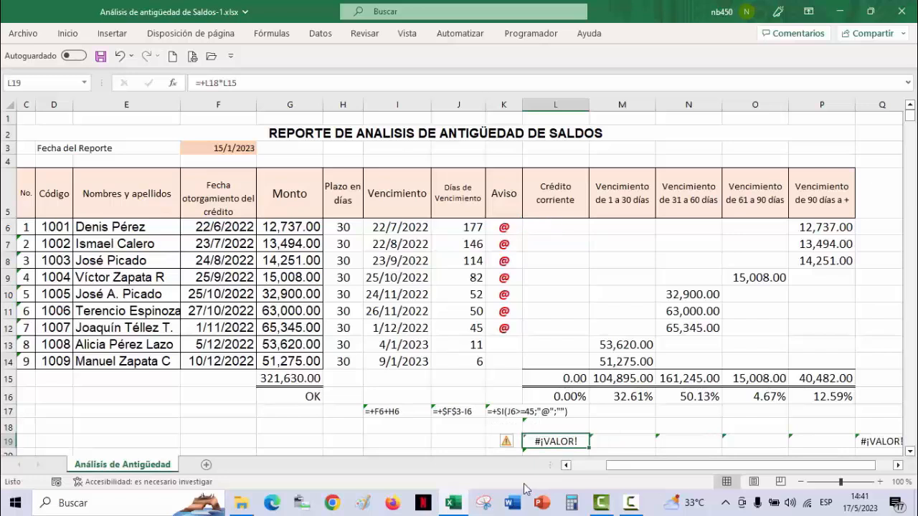
pyautogui.click(121, 56)
pyautogui.click(541, 225)
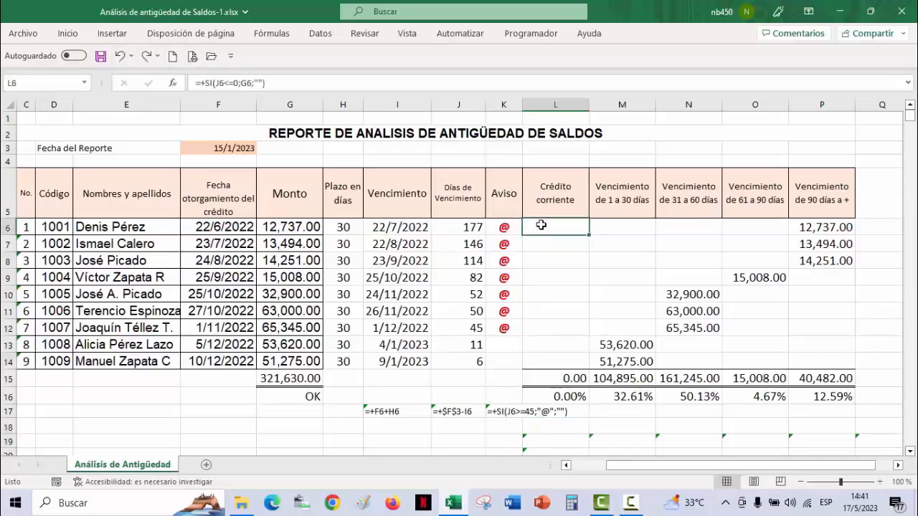
# - Enter +FORMULATEXTO(L6) in L18 again
pyautogui.click(553, 425)
pyautogui.write('+')
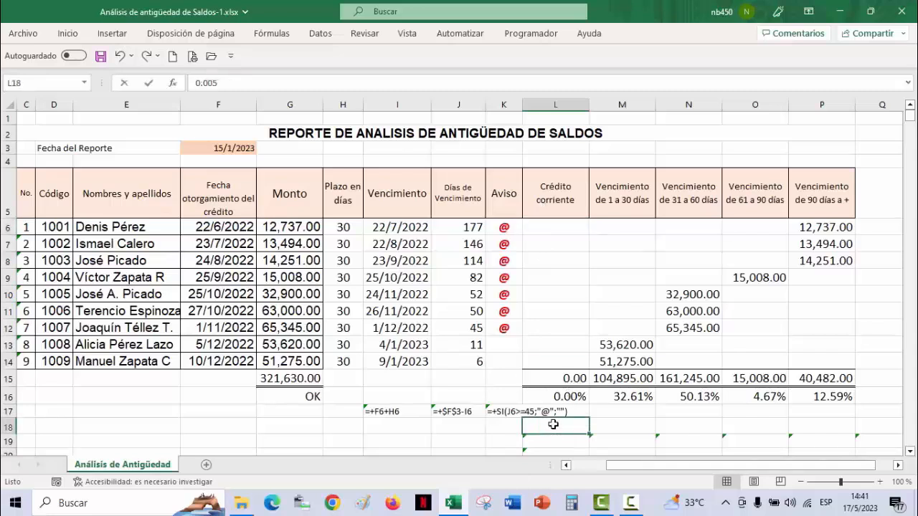
pyautogui.write('for')
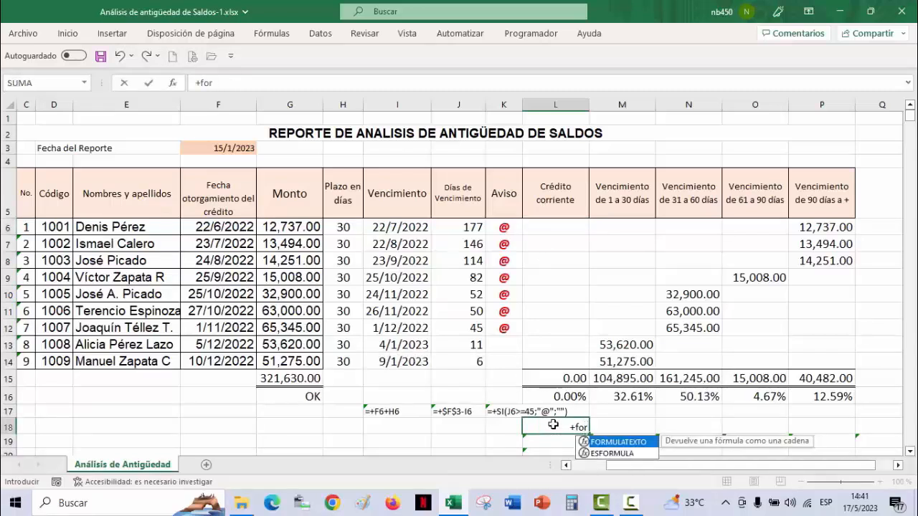
pyautogui.press('Tab')
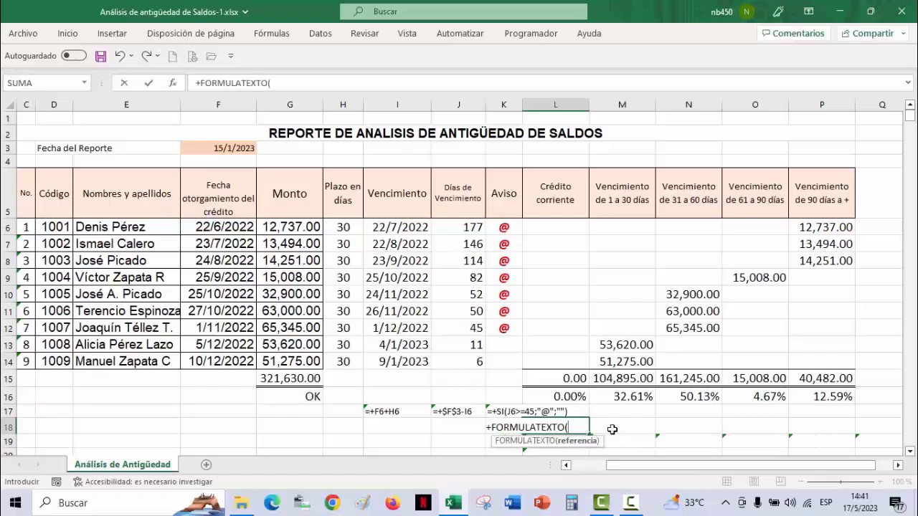
pyautogui.click(558, 227)
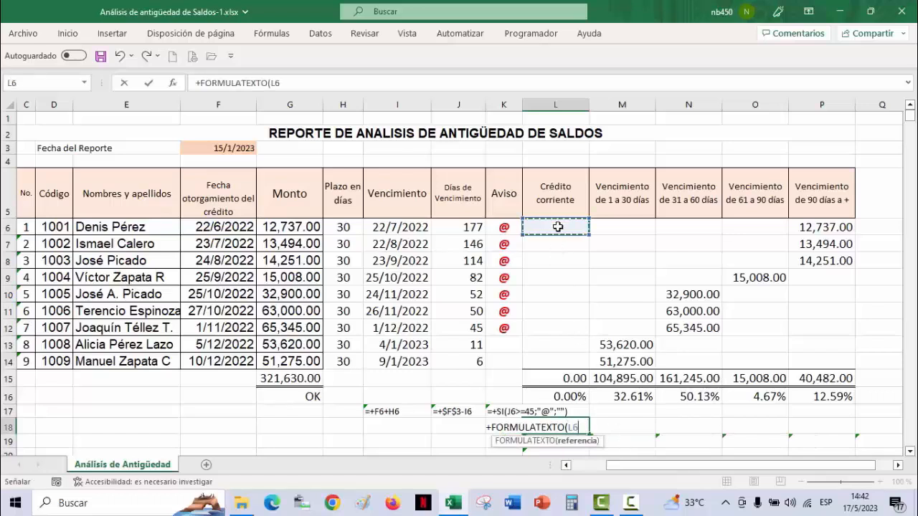
pyautogui.write(')')
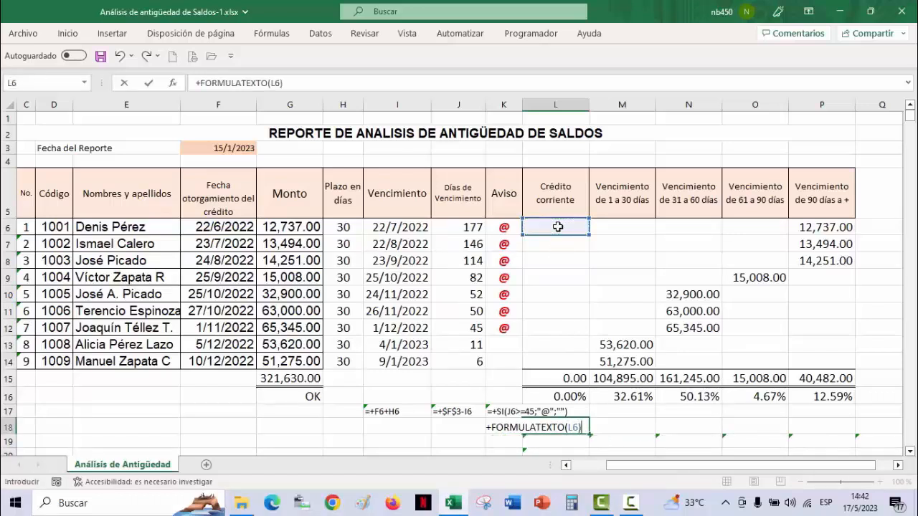
pyautogui.press('Return')
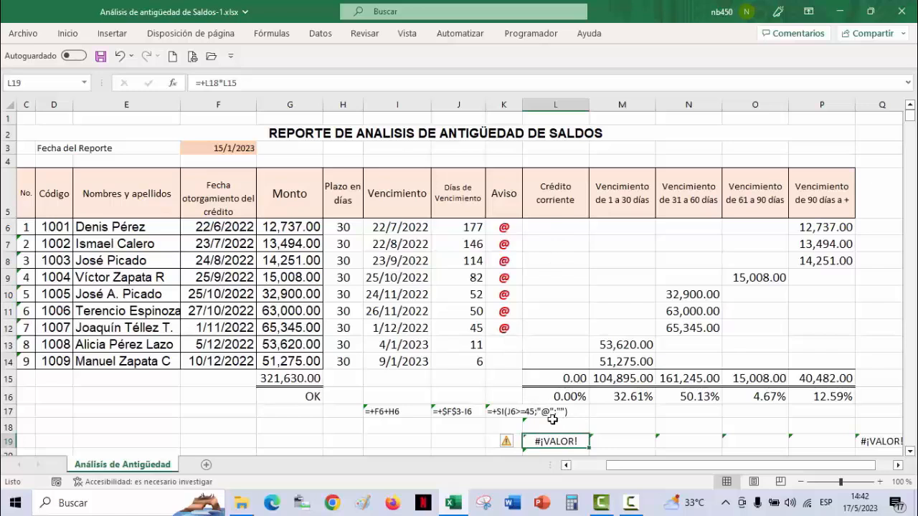
# - Insert three blank rows above row 18
pyautogui.click(4, 426)
pyautogui.hotkey('ctrl', '+')
pyautogui.hotkey('ctrl', '+')
pyautogui.hotkey('ctrl', '+')
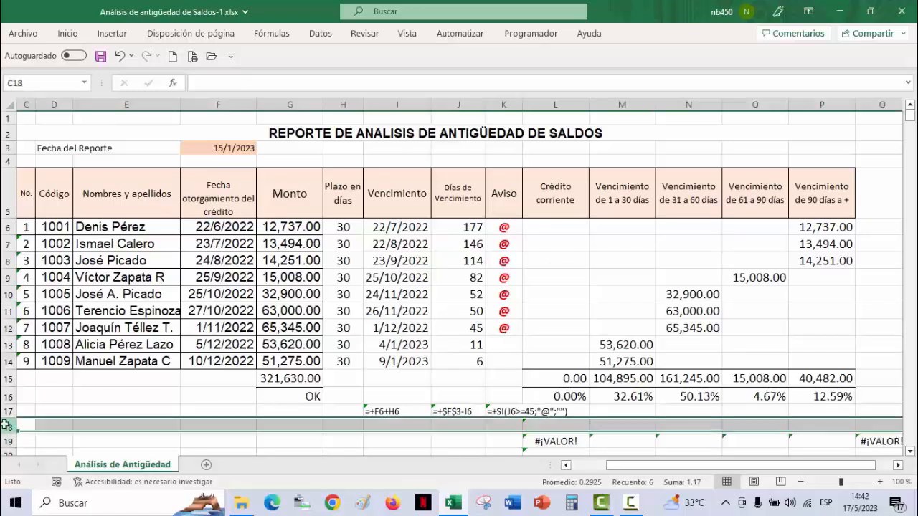
# - Display the current-credit formula of L6 as text in the new blank cell L18 with FORMULATEXTO(L6)
pyautogui.click(563, 424)
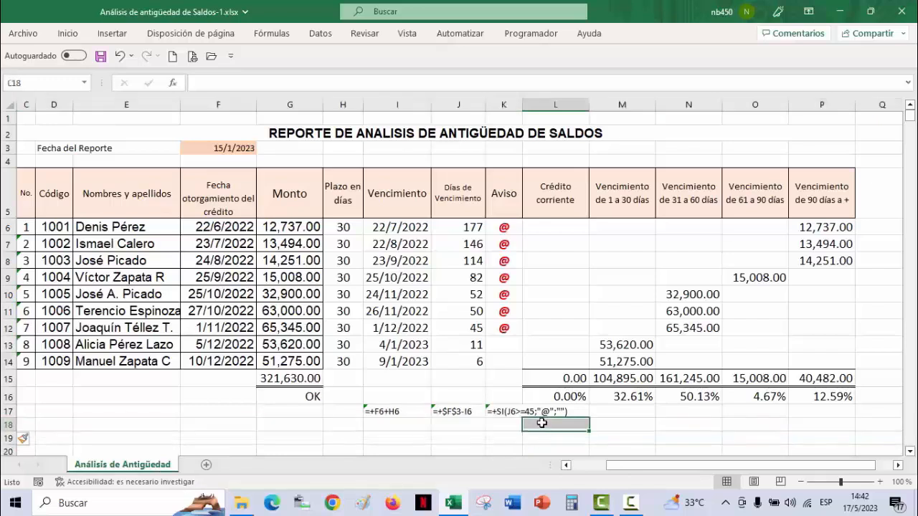
pyautogui.write('+for')
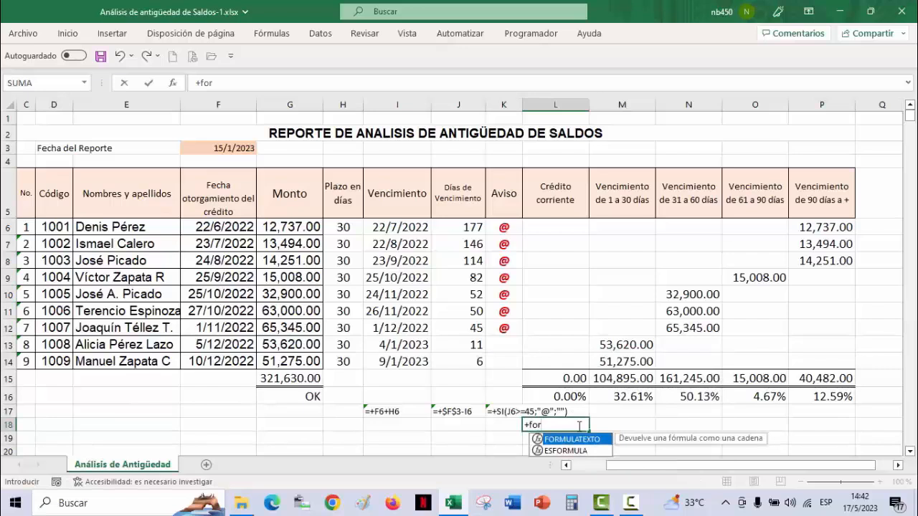
pyautogui.doubleClick(582, 439)
pyautogui.click(563, 230)
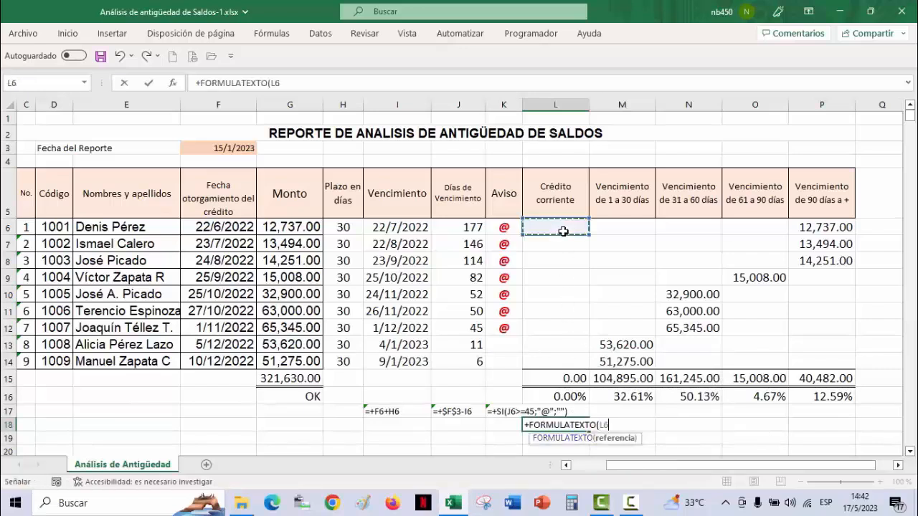
pyautogui.write(')')
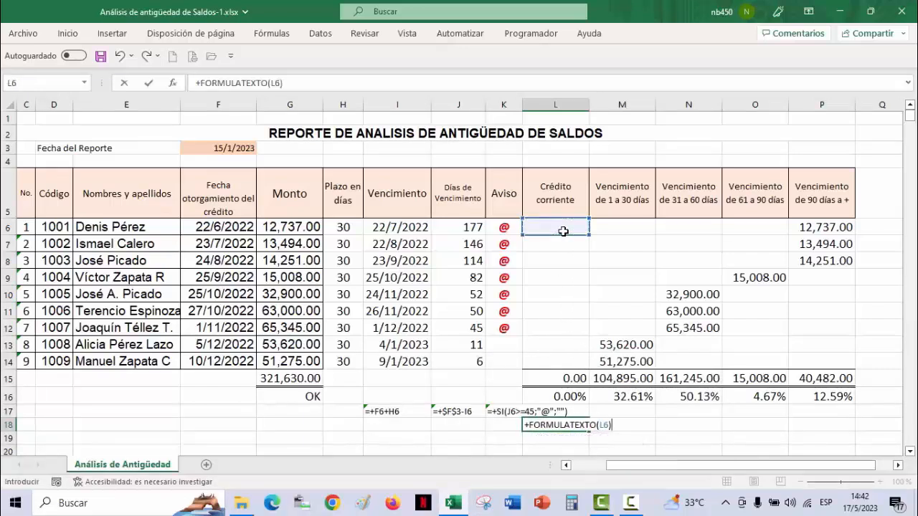
pyautogui.press('Return')
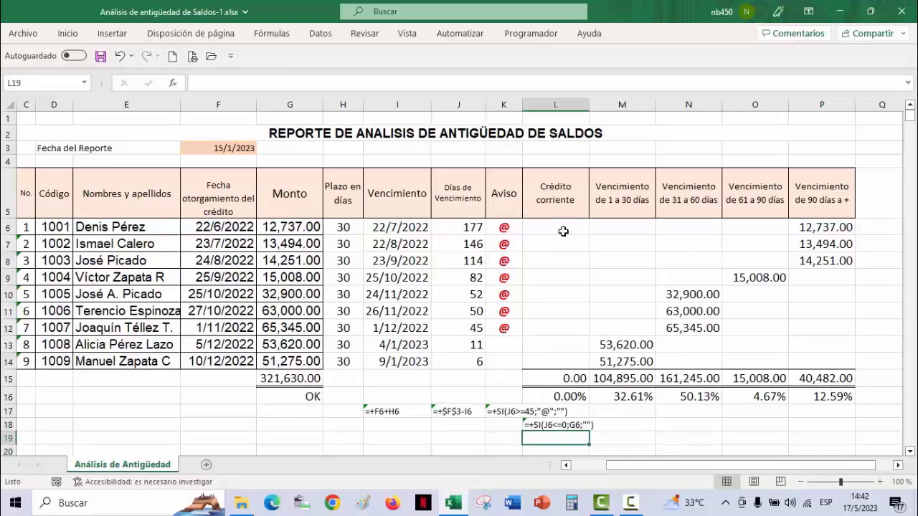
# - Display the formula of P6, first row of the over-90-days column, as text in P19 with FORMULATEXTO(P6)
pyautogui.click(636, 439)
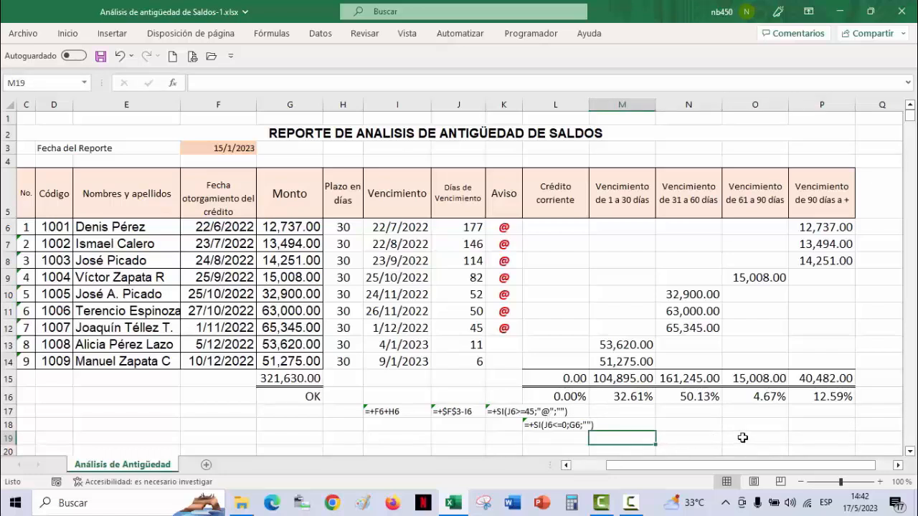
pyautogui.click(796, 435)
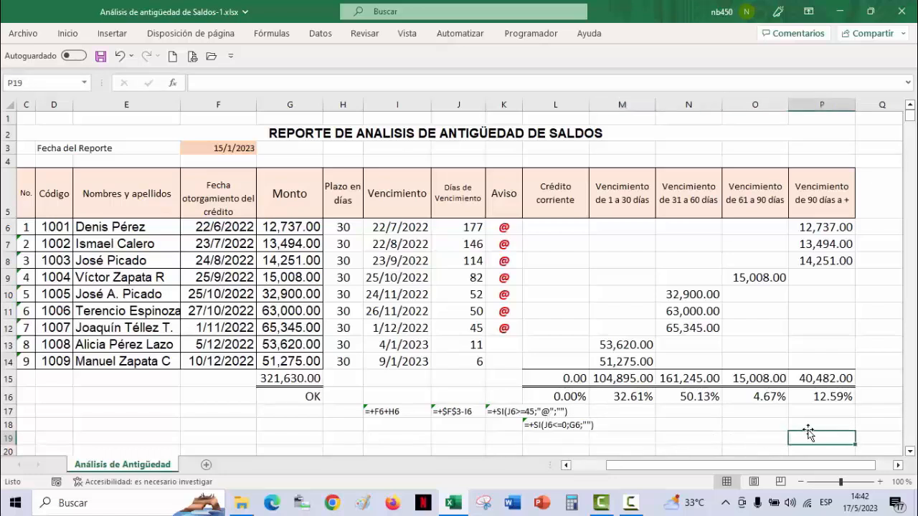
pyautogui.write('+')
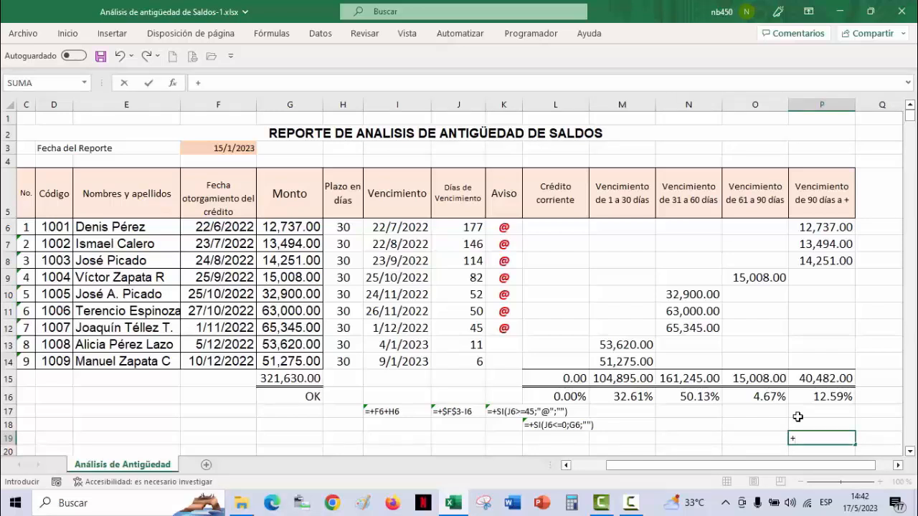
pyautogui.write('for')
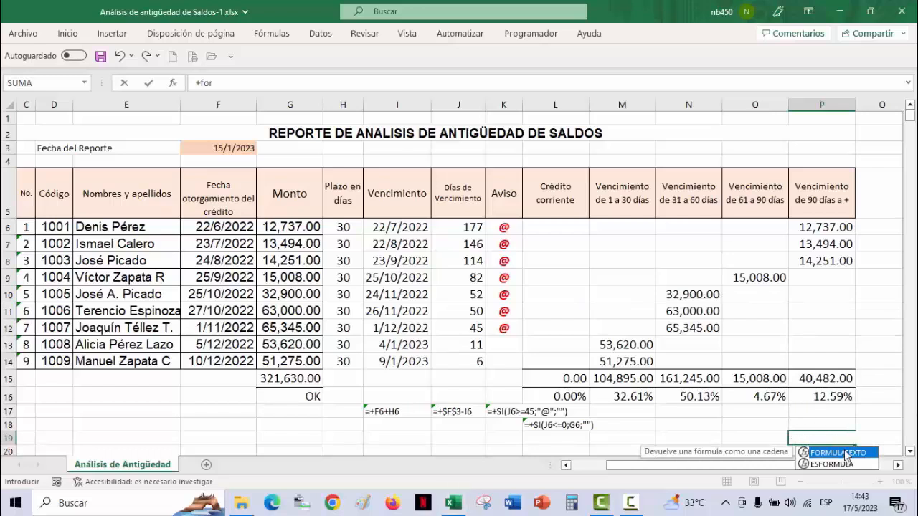
pyautogui.press('Tab')
pyautogui.click(801, 224)
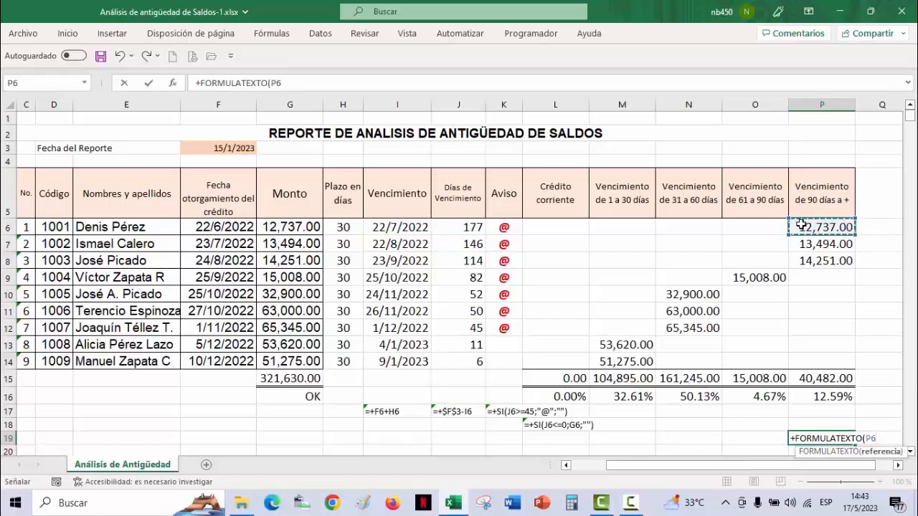
pyautogui.write(')')
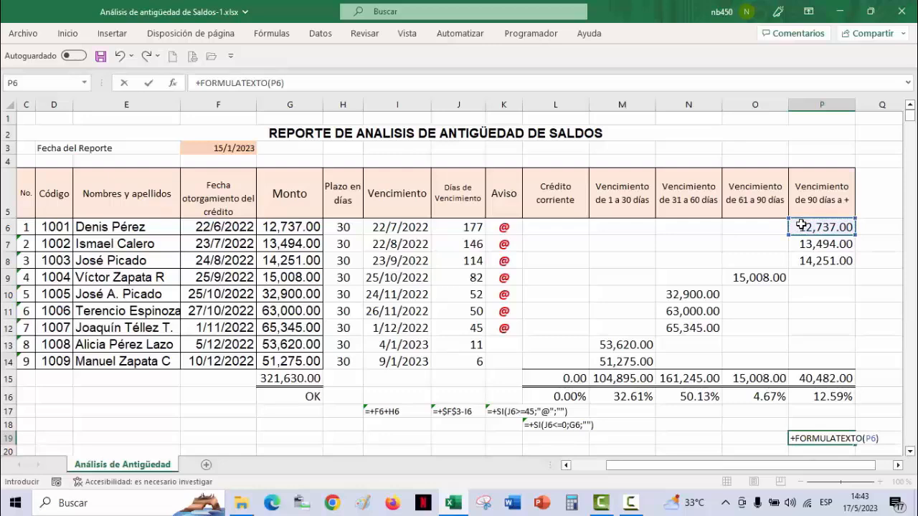
pyautogui.press('Return')
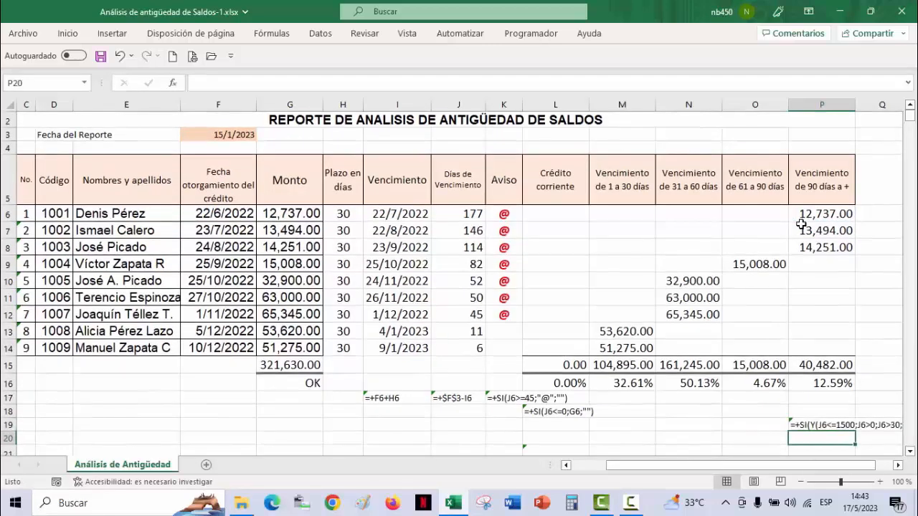
pyautogui.click(899, 466)
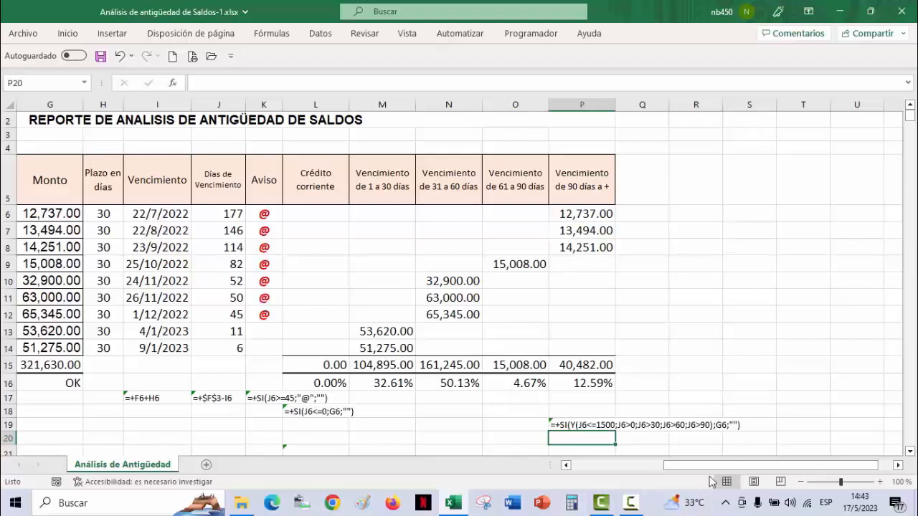
# - Set the report date in F3 to 28-2-2023 and check the redistributed balances across the aging columns
pyautogui.moveTo(714, 465); pyautogui.dragTo(534, 472)
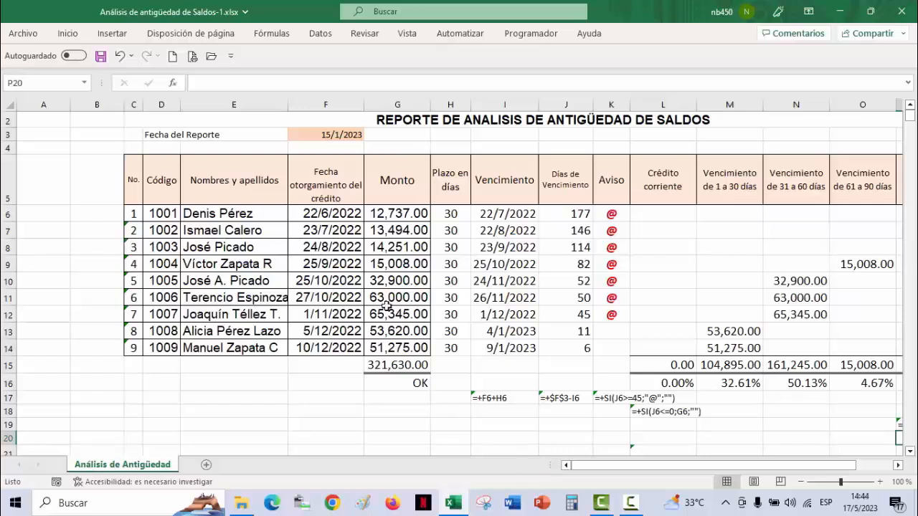
pyautogui.click(335, 136)
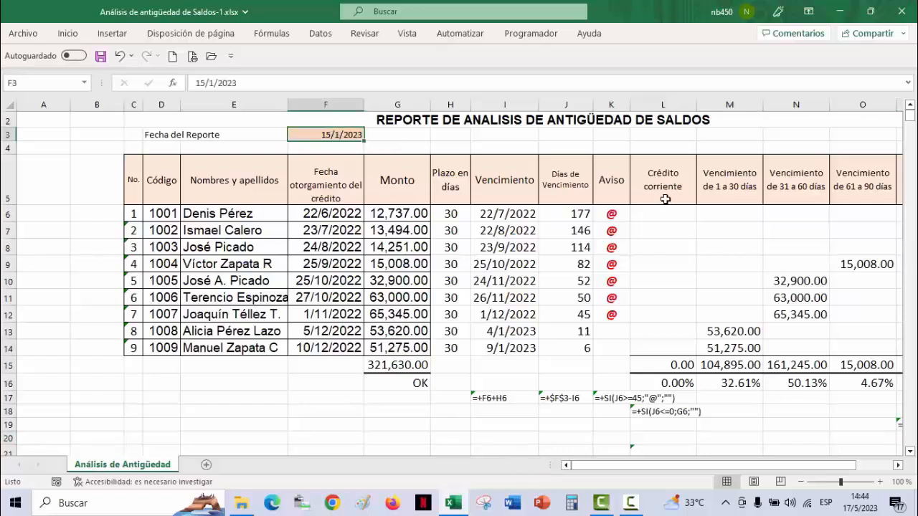
pyautogui.write('28-2-')
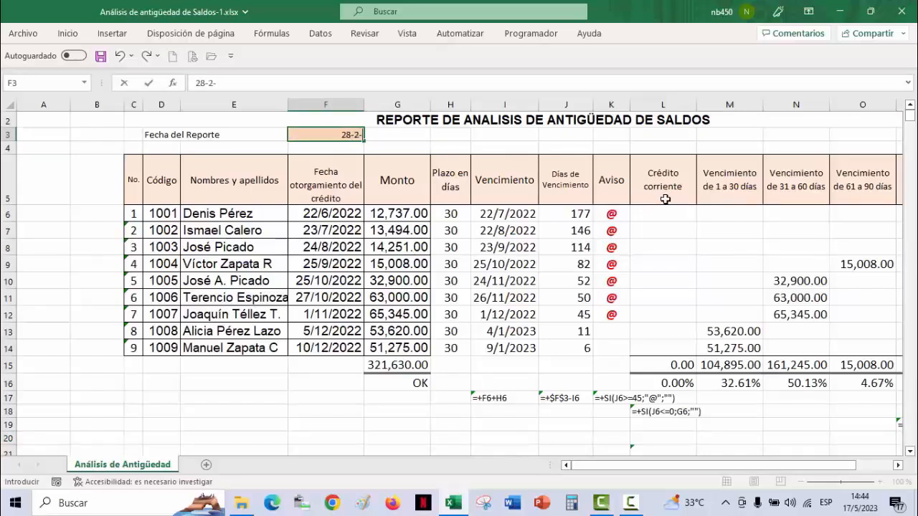
pyautogui.write('2023')
pyautogui.press('Return')
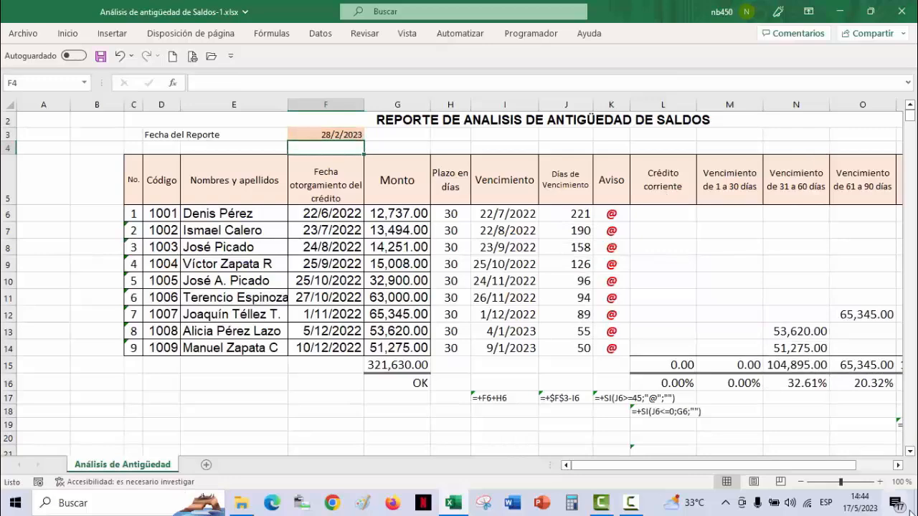
pyautogui.click(898, 465)
pyautogui.click(897, 466)
pyautogui.click(898, 466)
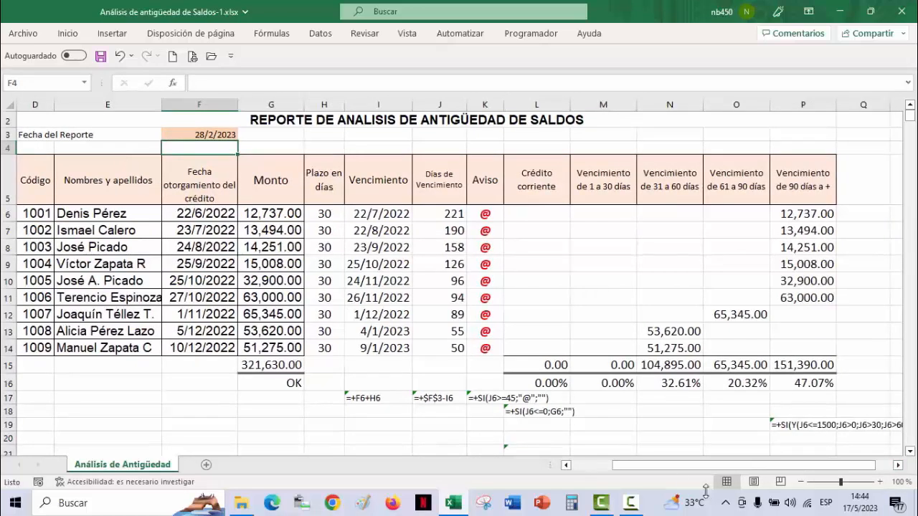
pyautogui.click(630, 507)
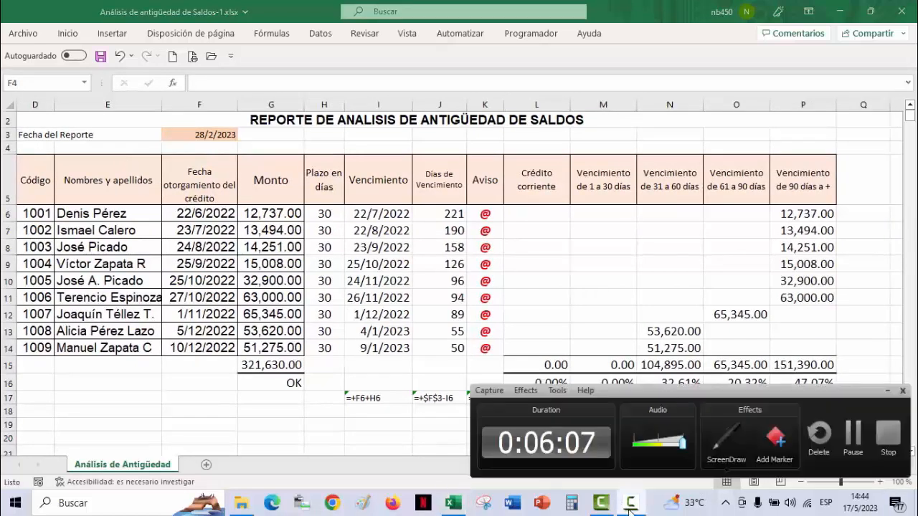